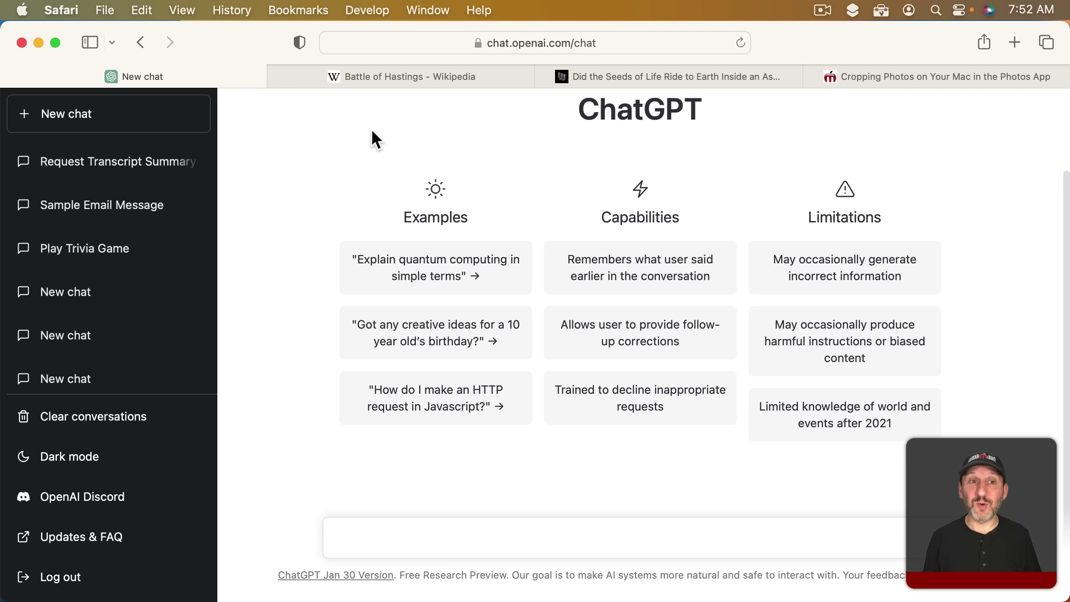
Switch to the 'Battle of Hastings - Wikipedia' tab.
click(384, 80)
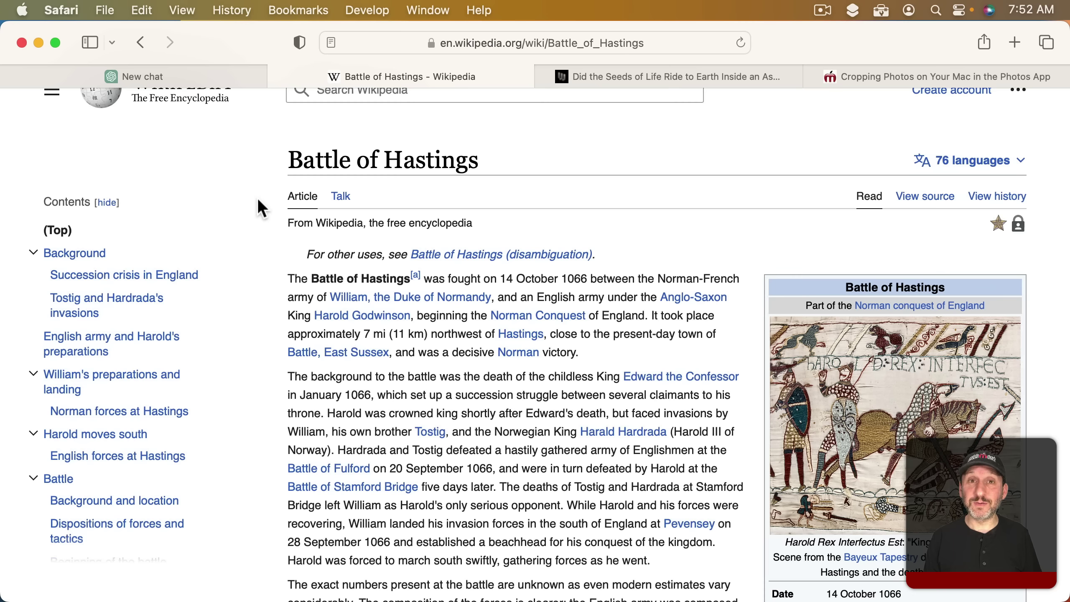
Show the Battle of Hastings article in Reader View.
click(331, 43)
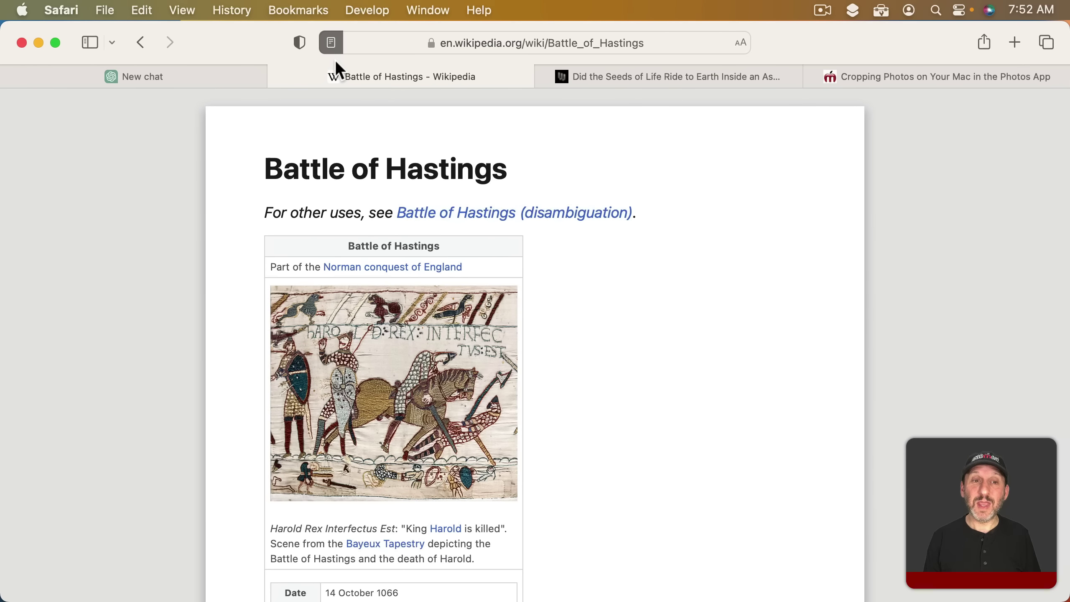
scroll(371, 370, down, 15)
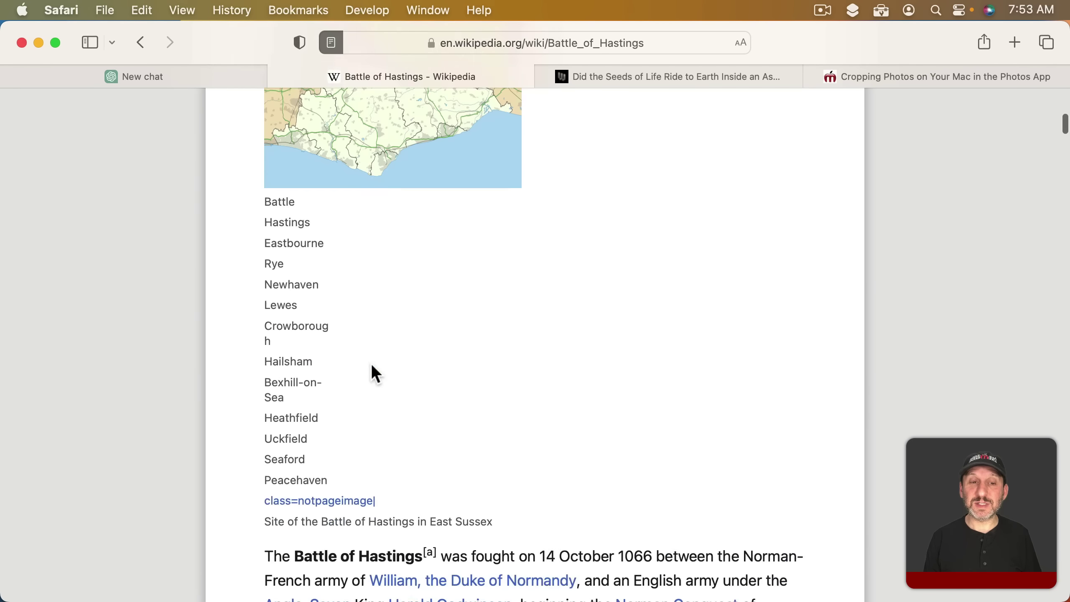
scroll(372, 366, down, 8)
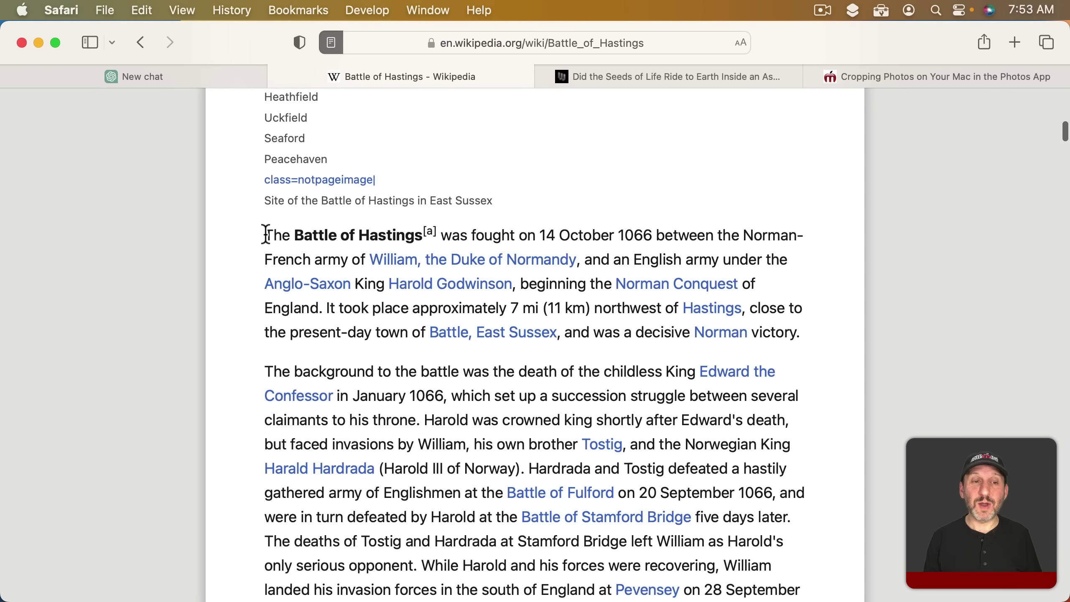
Copy the introduction from 'The Battle of Hastings' through '…where Harold died.'.
drag(265, 235, 409, 308)
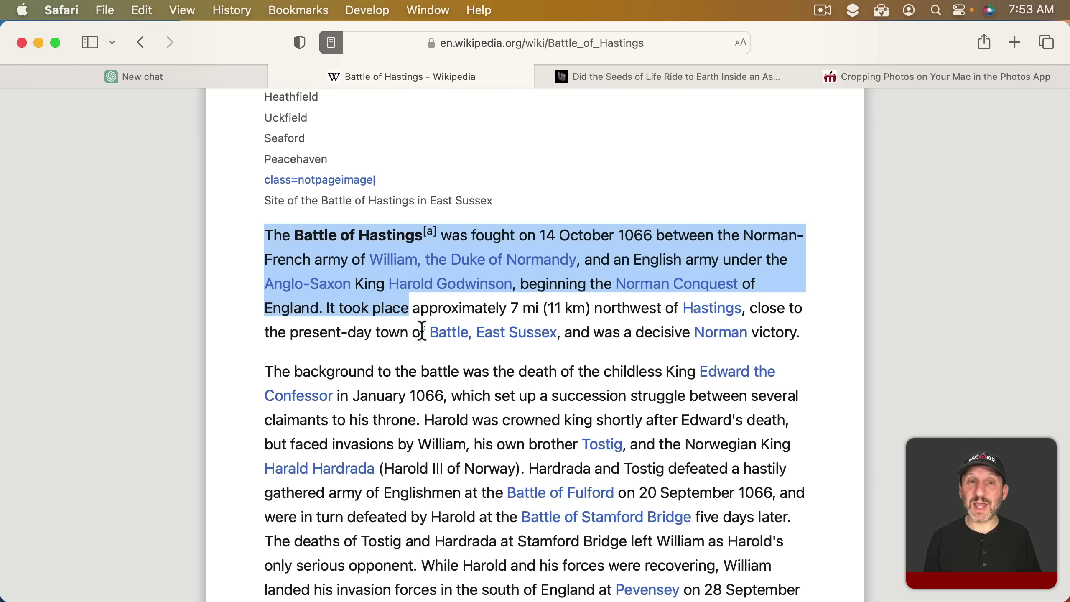
scroll(461, 382, down, 15)
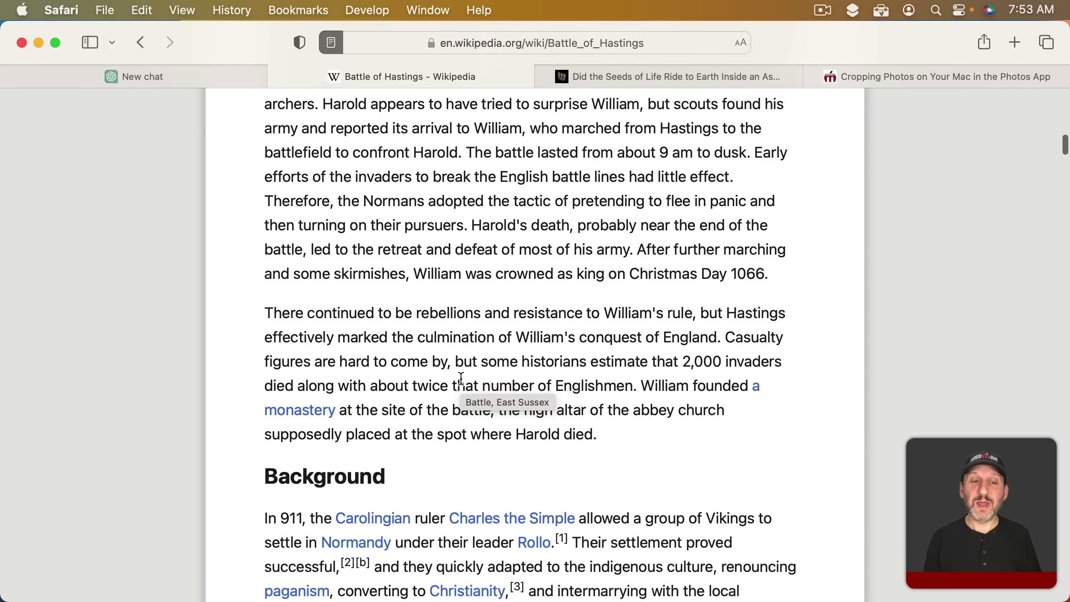
shift+click(600, 436)
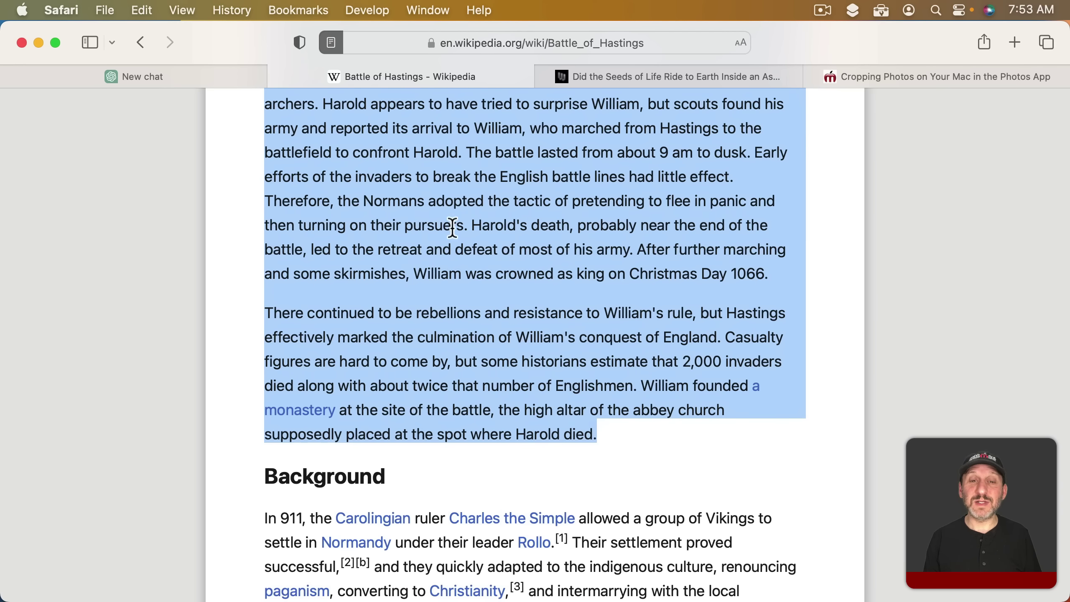
scroll(452, 249, up, 15)
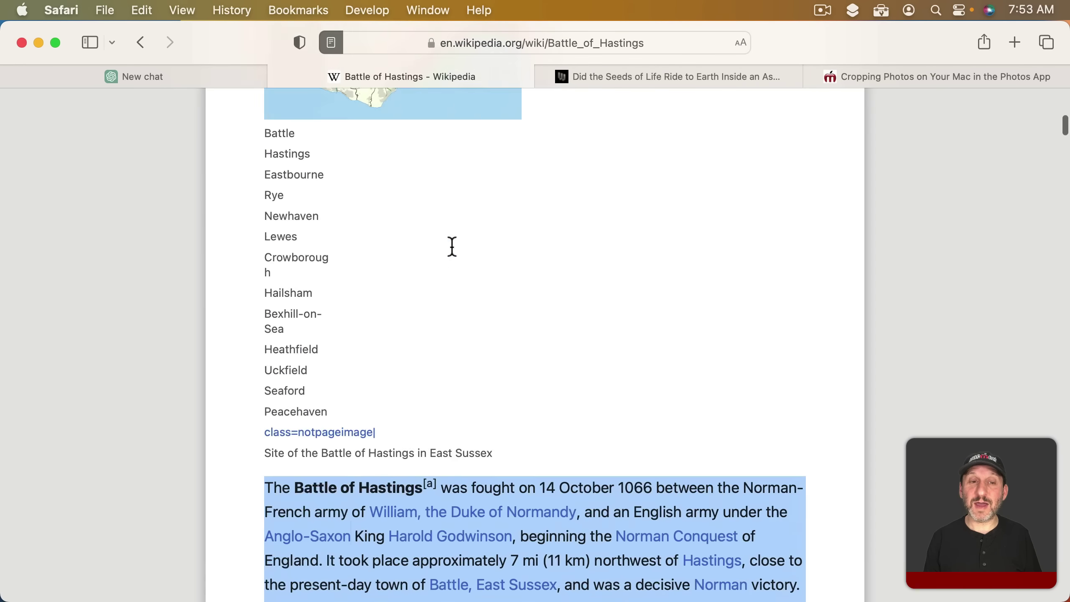
scroll(451, 249, down, 10)
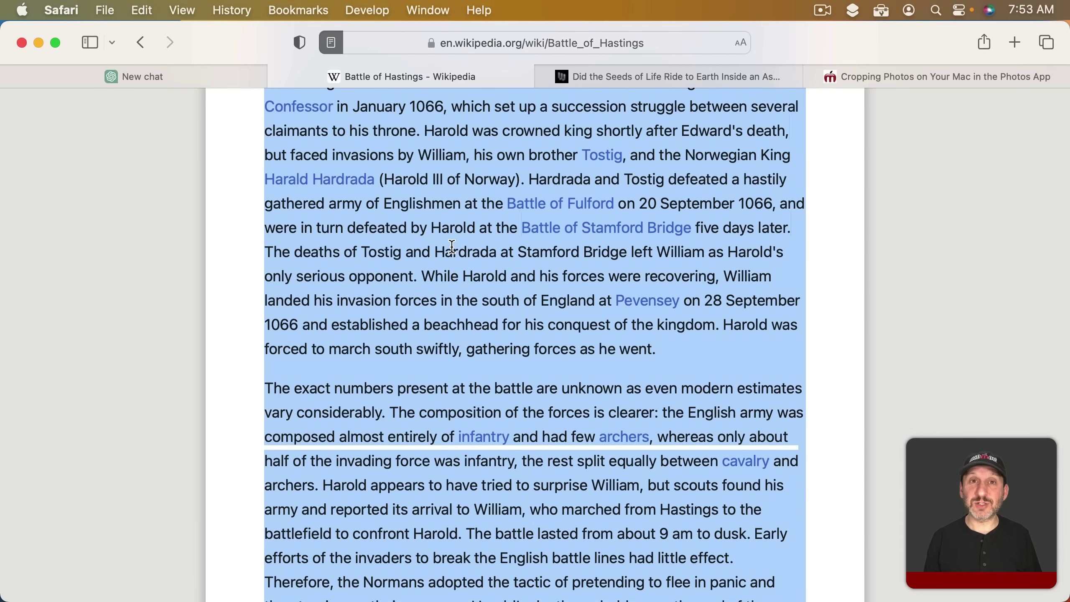
key(super+c)
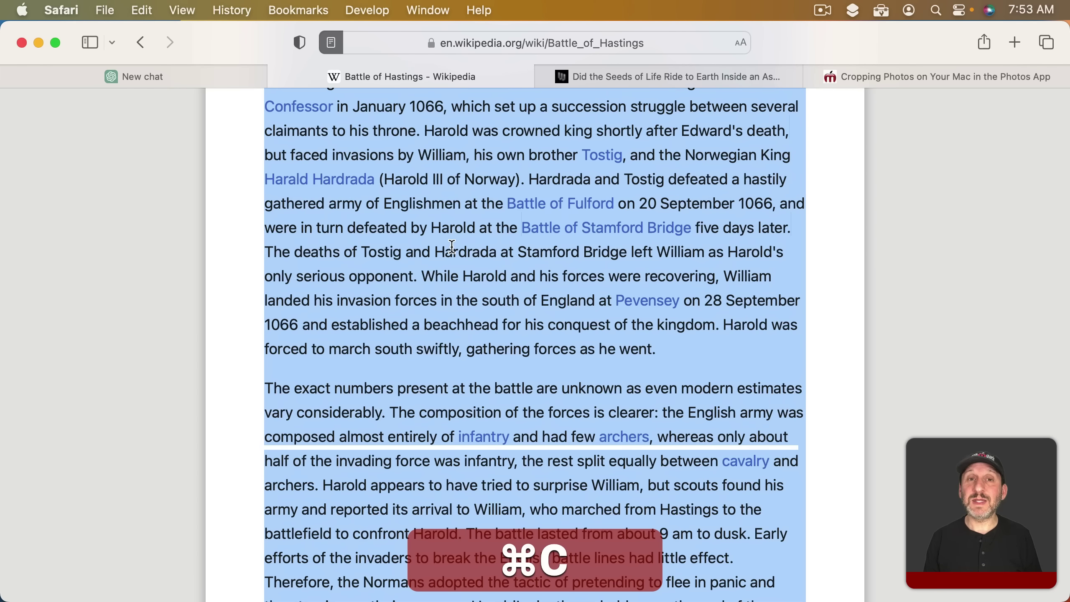
In the New chat tab, write 'summarize this for me:' and paste the Hastings introduction below it.
click(199, 76)
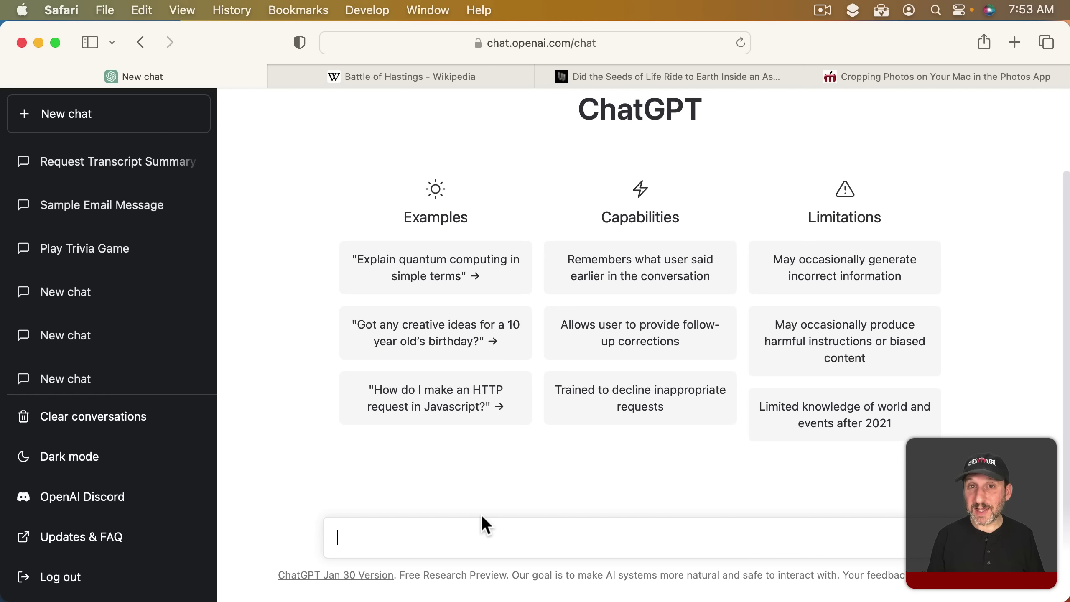
text(summarize this for me:)
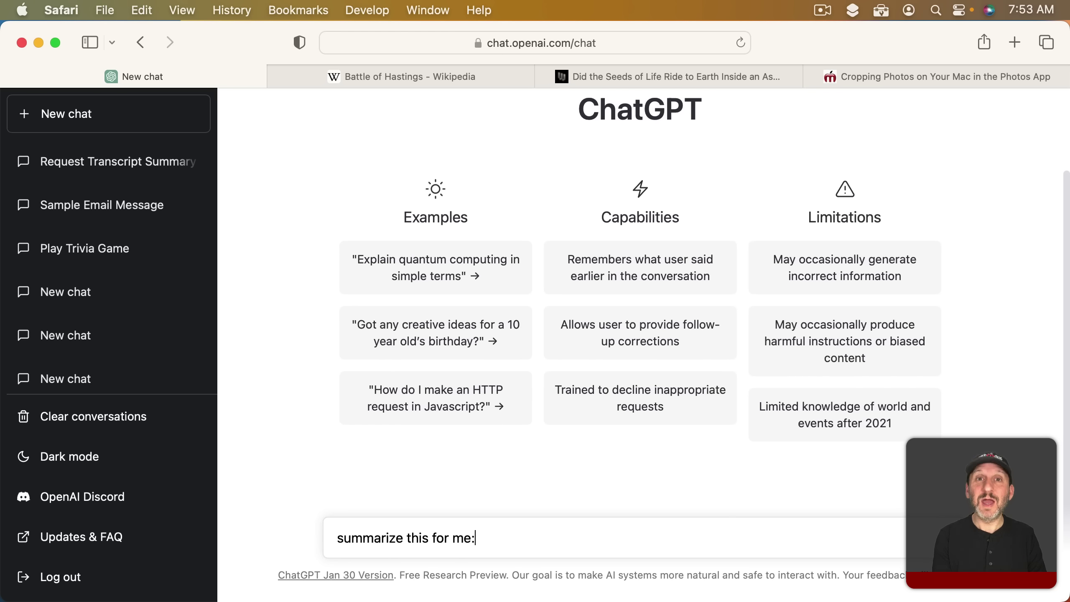
key(shift)
key(shift+Return)
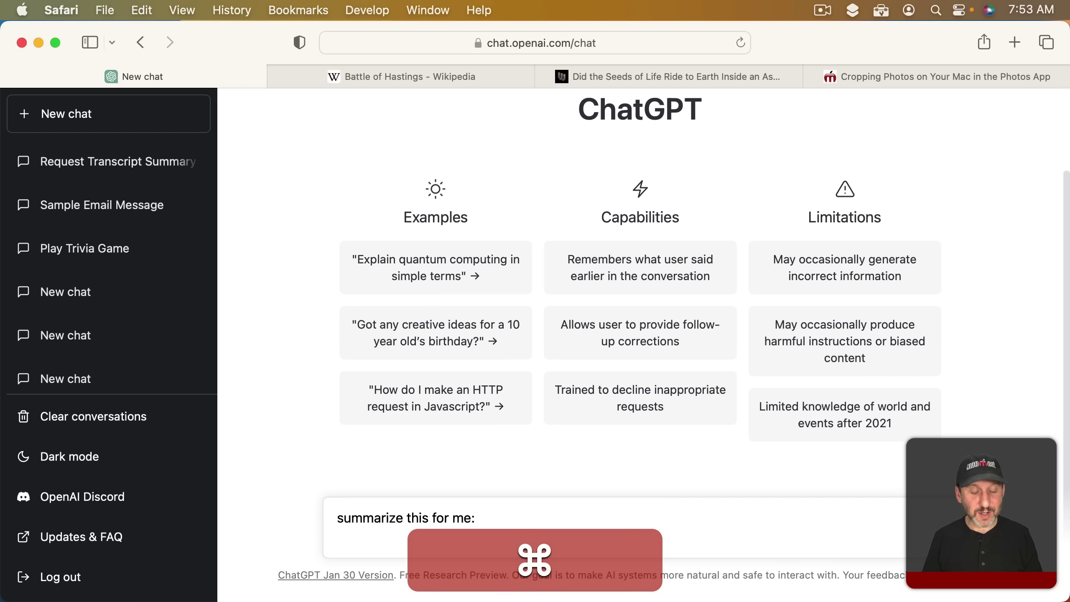
key(super+v)
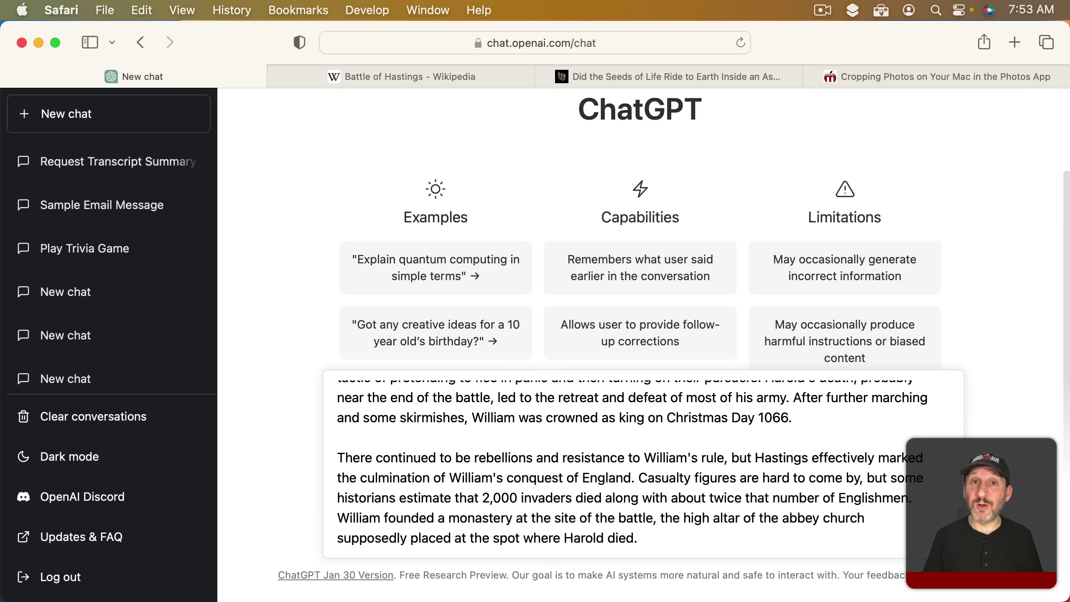
Send the prompt, let the summary generate, then return to the Wikipedia tab.
key(Return)
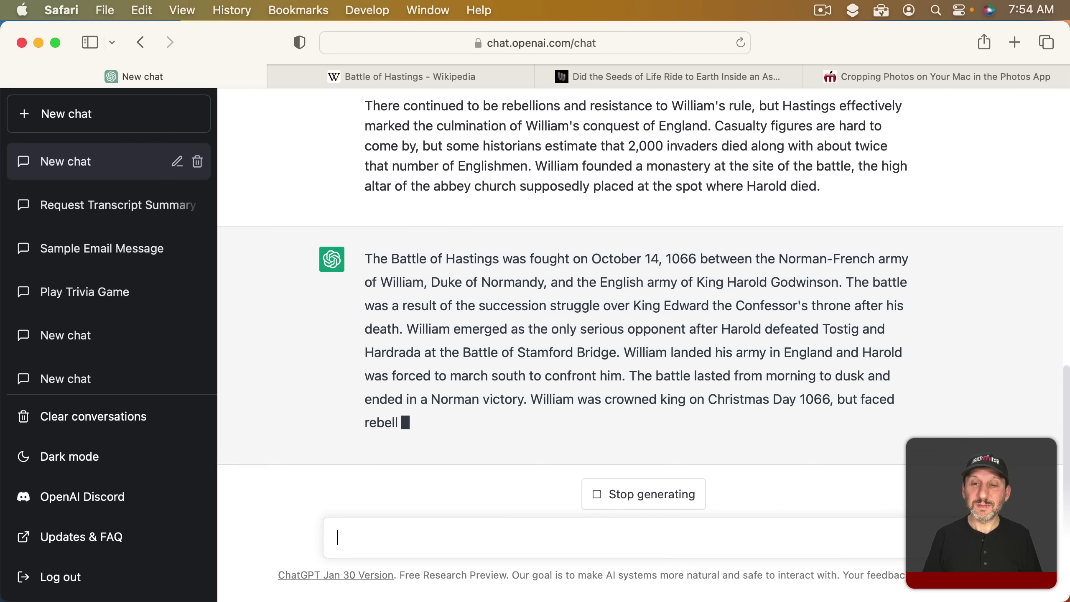
key(ctrl+Tab)
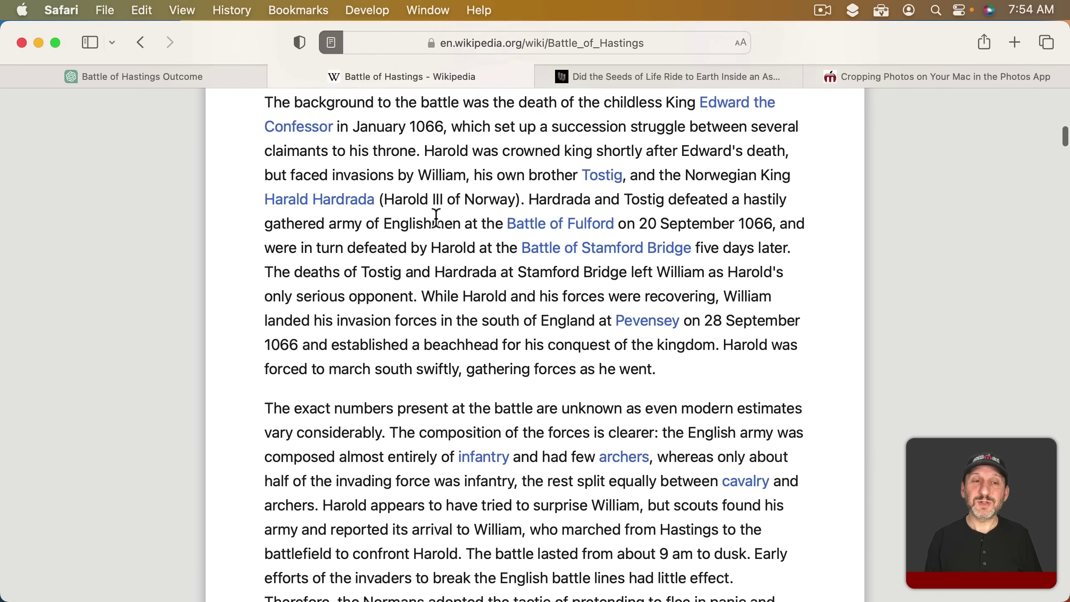
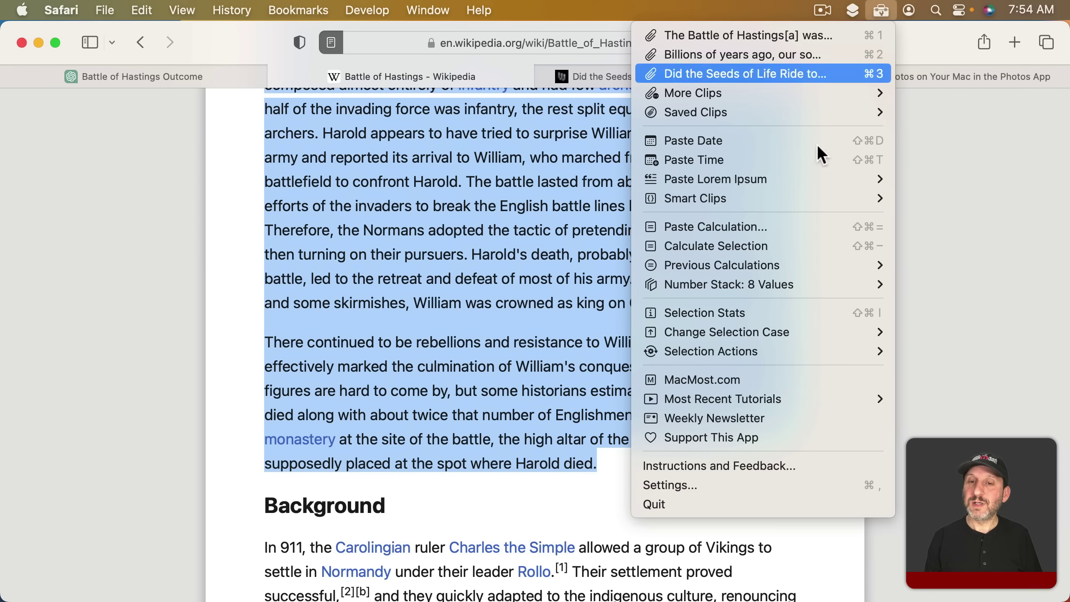
Measure the Battle of Hastings summary reply with Selection Stats, confirming it runs 147 words.
click(748, 307)
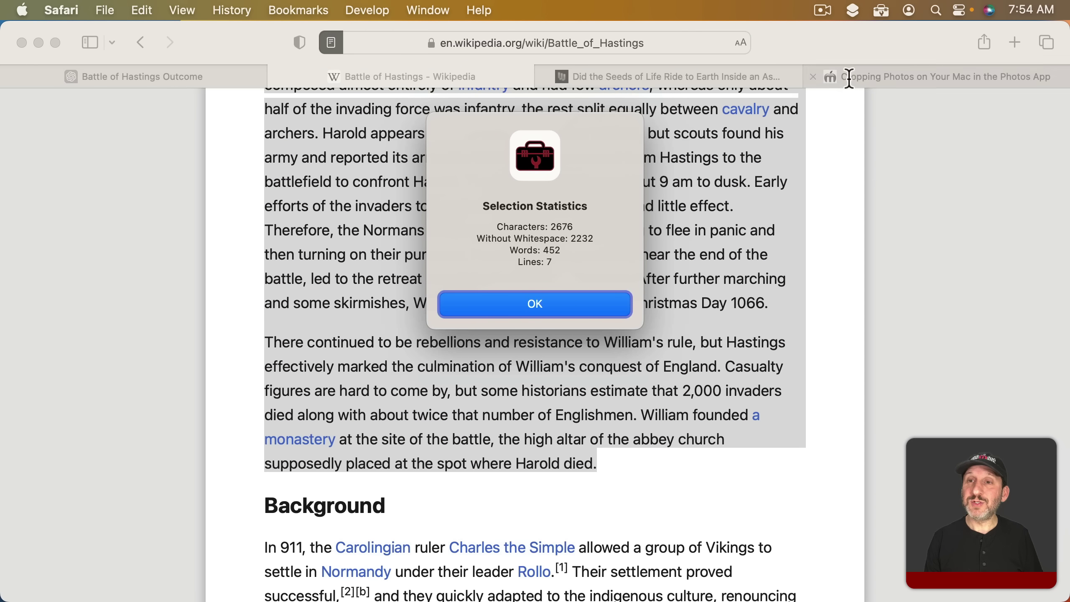
click(542, 302)
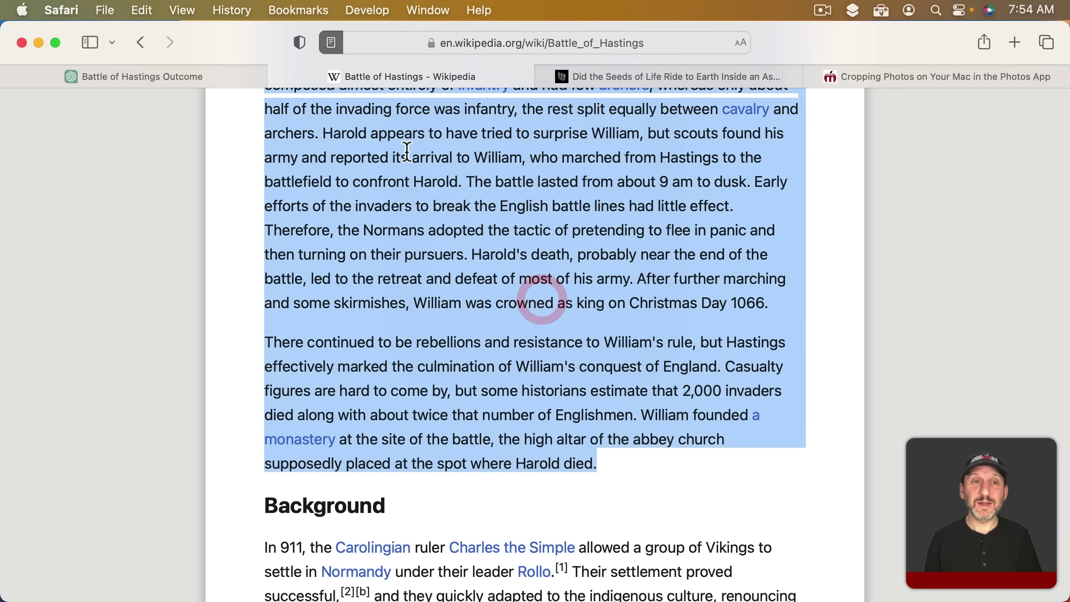
click(229, 72)
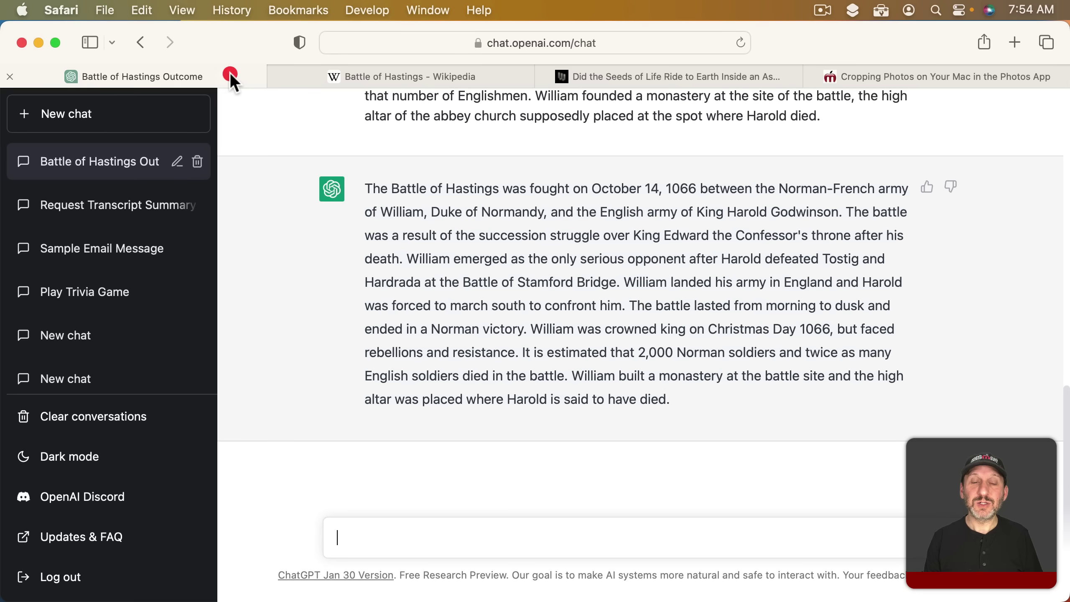
drag(365, 188, 681, 397)
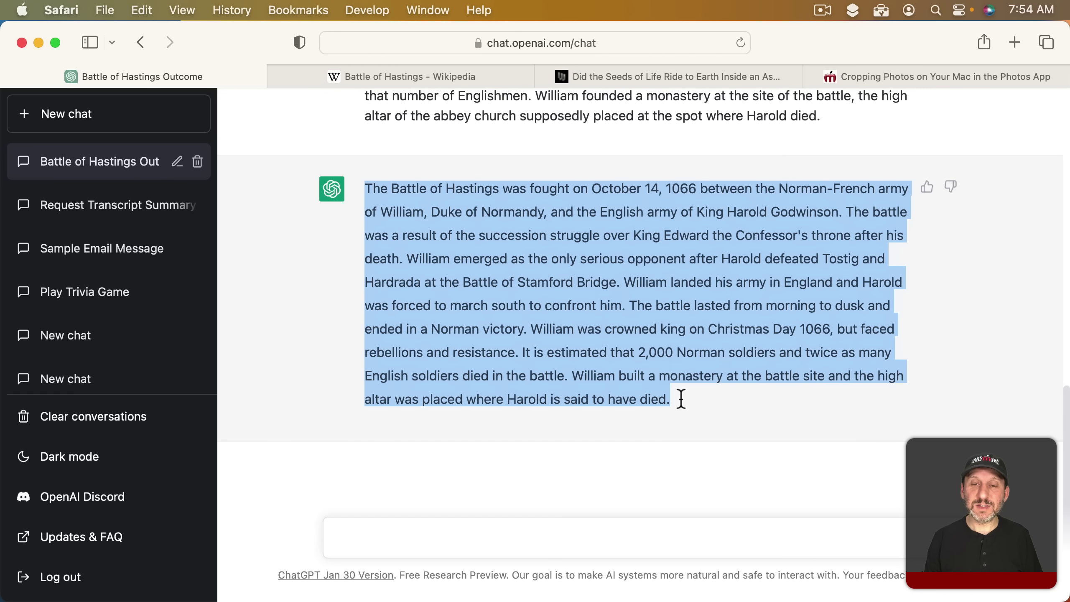
click(880, 10)
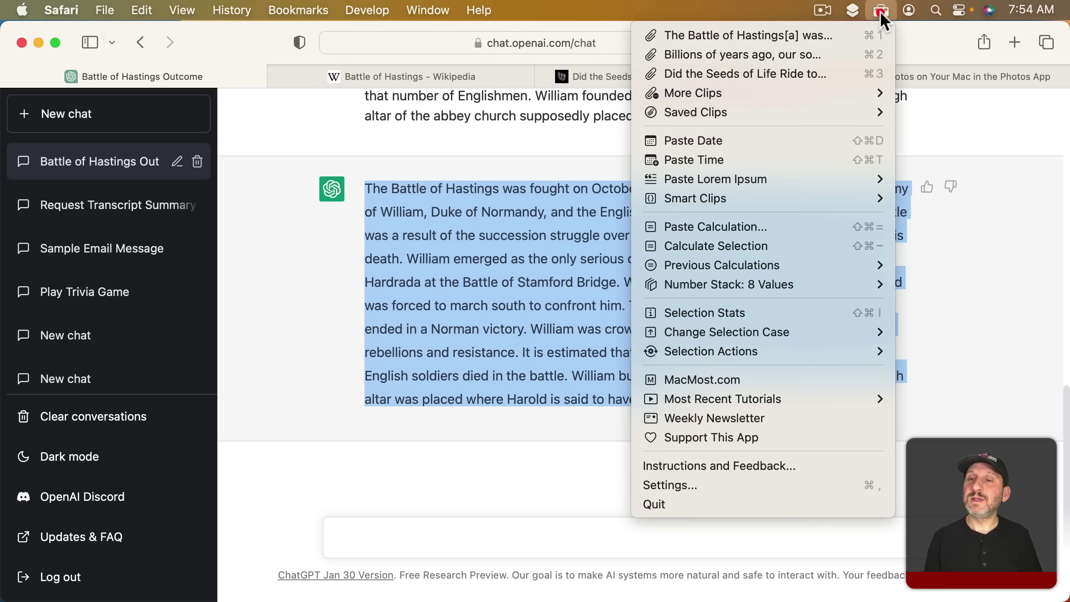
click(839, 312)
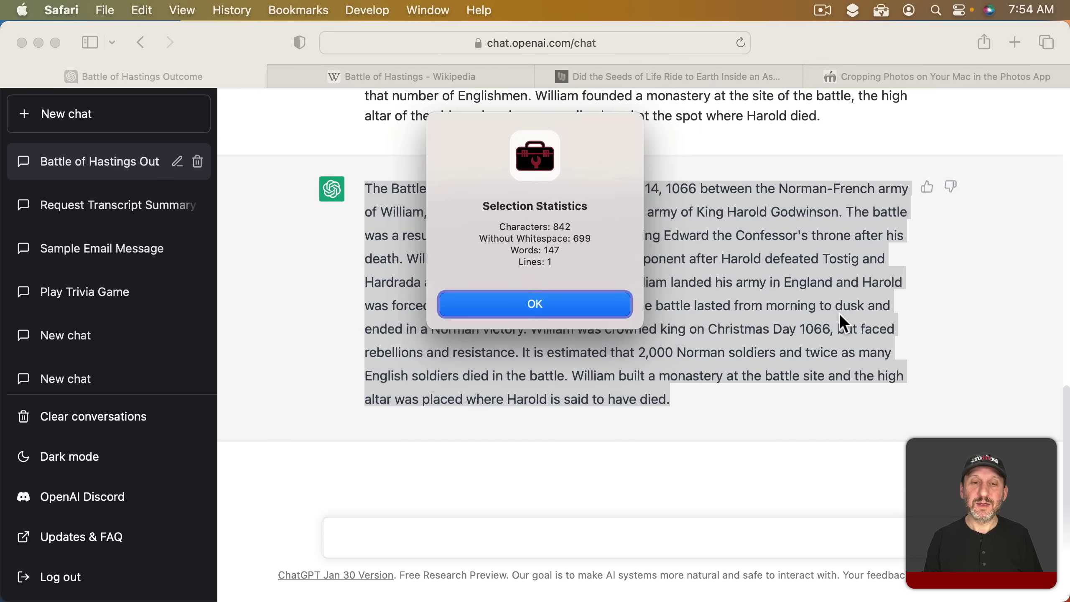
click(538, 302)
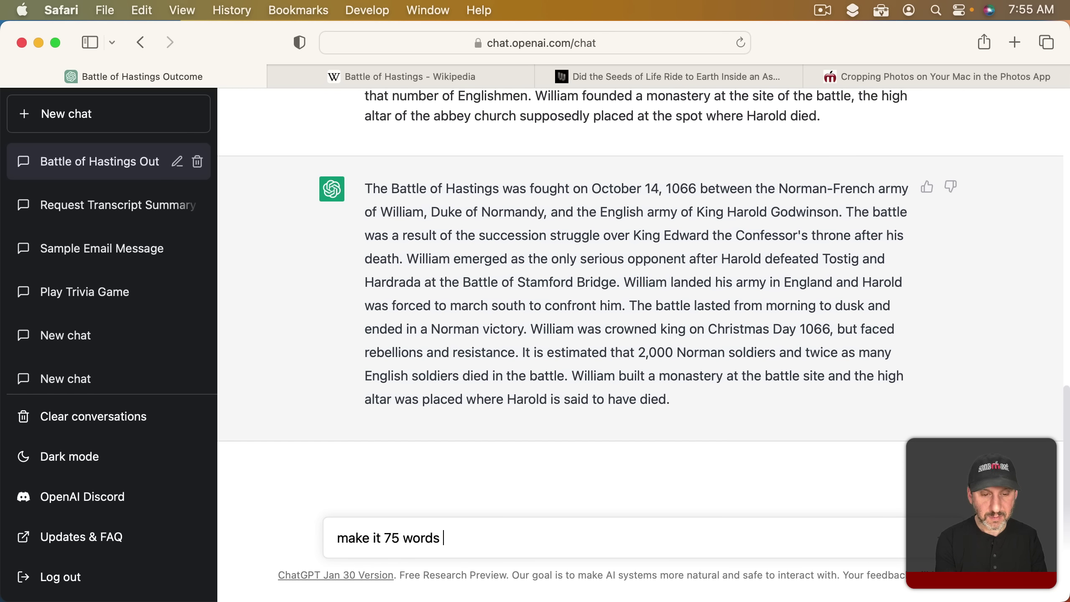
Ask ChatGPT to shorten the Hastings summary to 75 words or less.
key(Return)
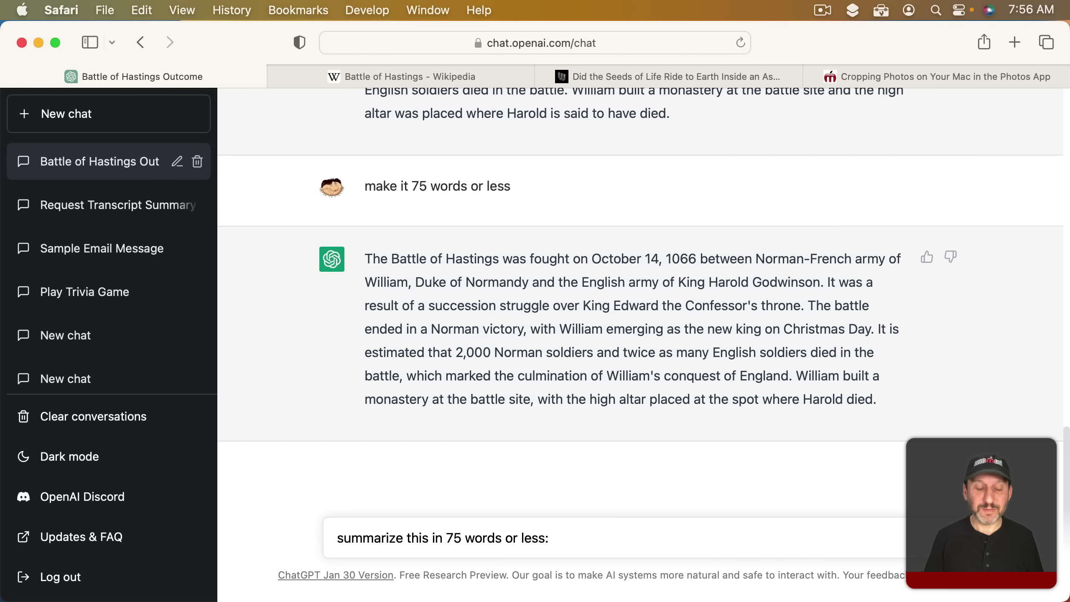
Switch to the Wired seeds-of-life article tab.
key(ctrl+Tab)
key(ctrl+Tab)
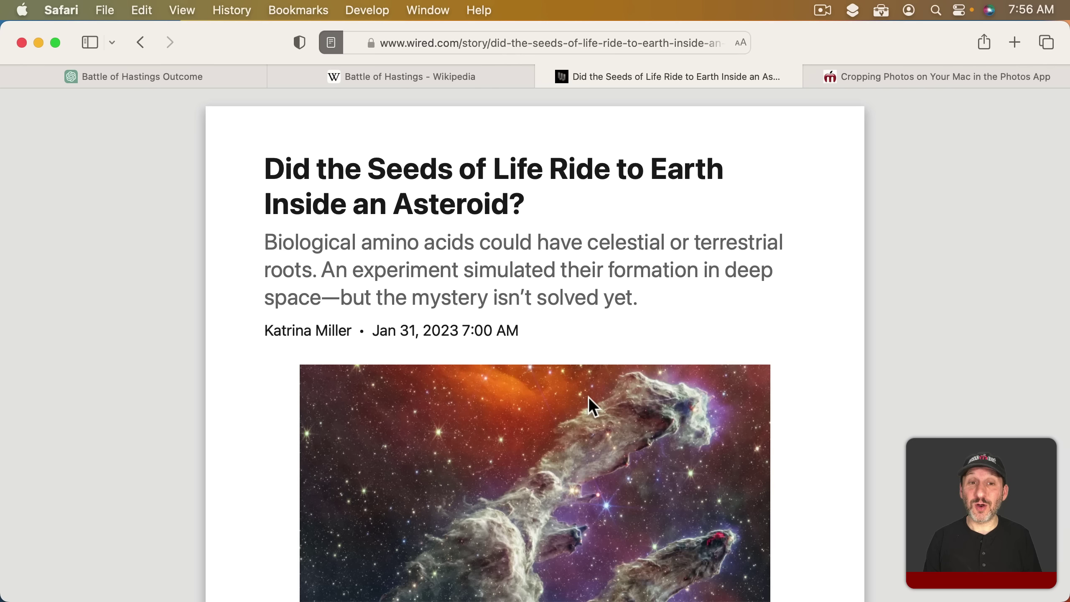
Select the whole Wired article, confirm 1638 words and 9974 characters, and copy it.
scroll(478, 291, down, 10)
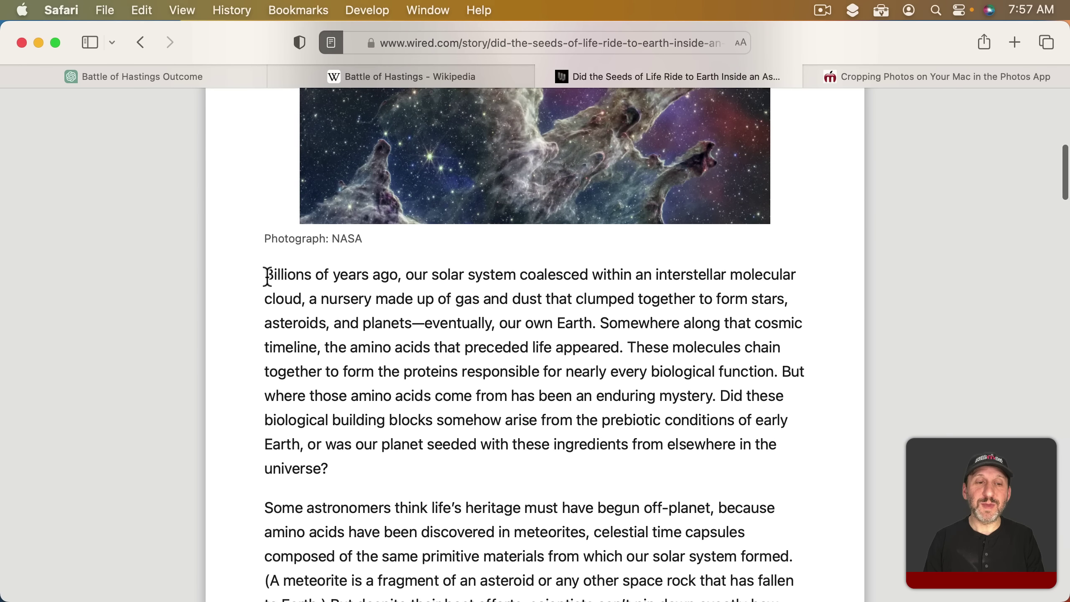
drag(267, 277, 397, 365)
scroll(483, 484, down, 20)
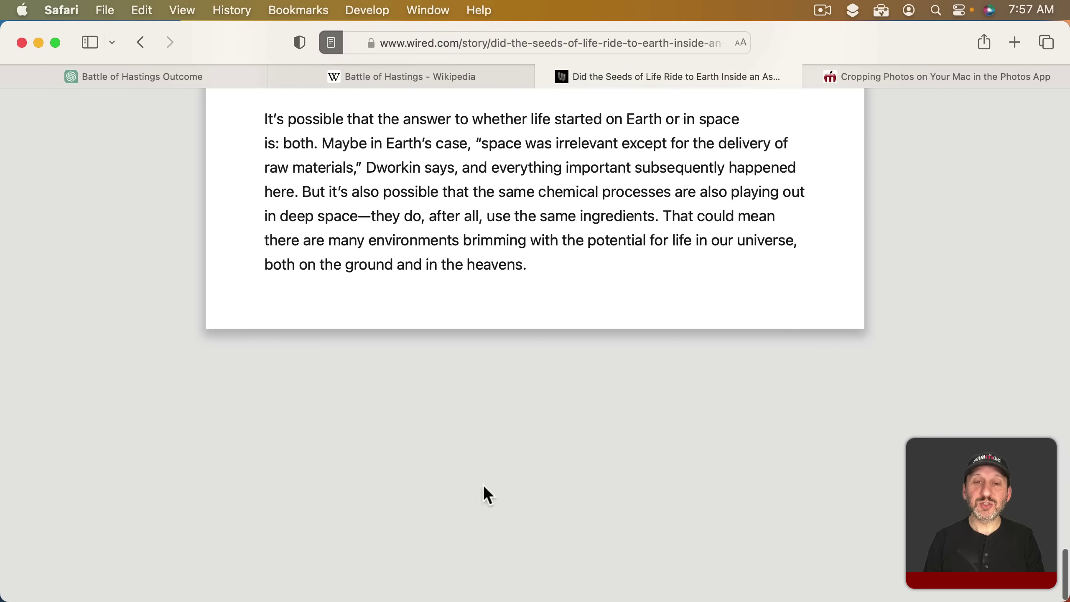
shift+click(527, 303)
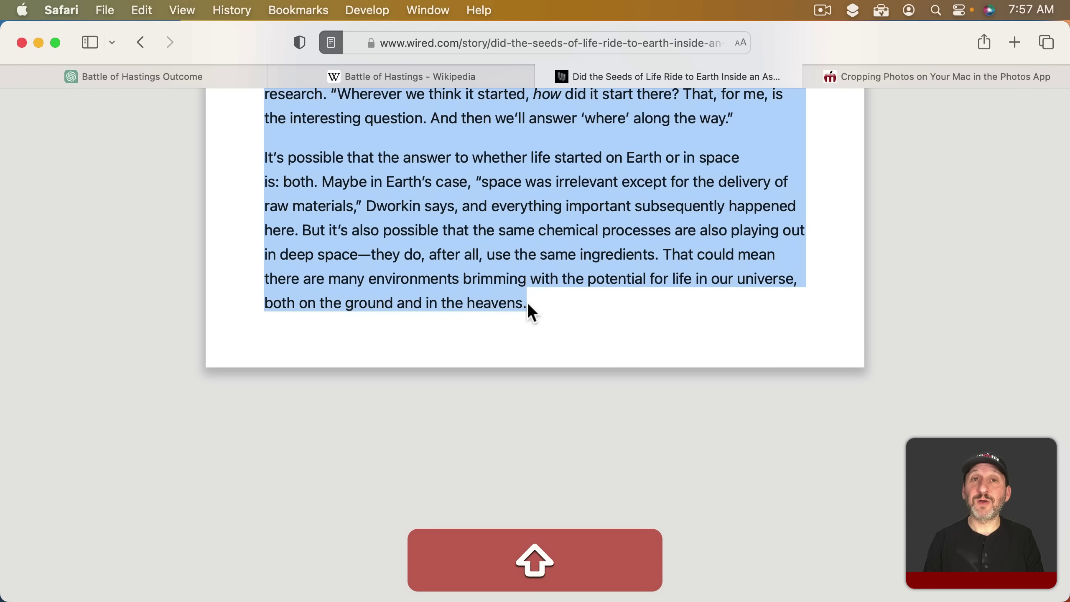
click(880, 10)
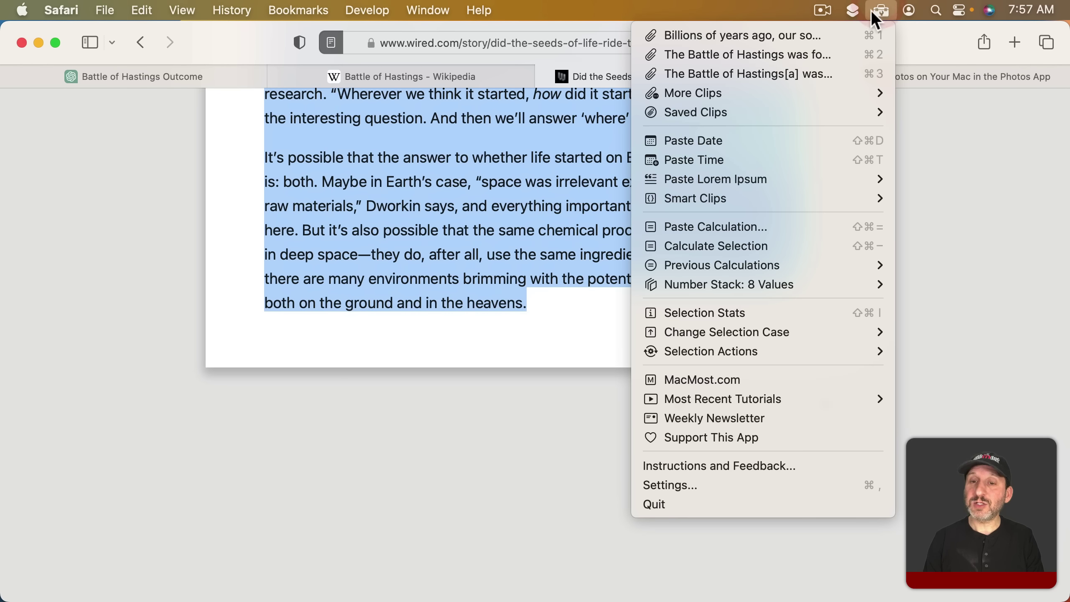
click(782, 306)
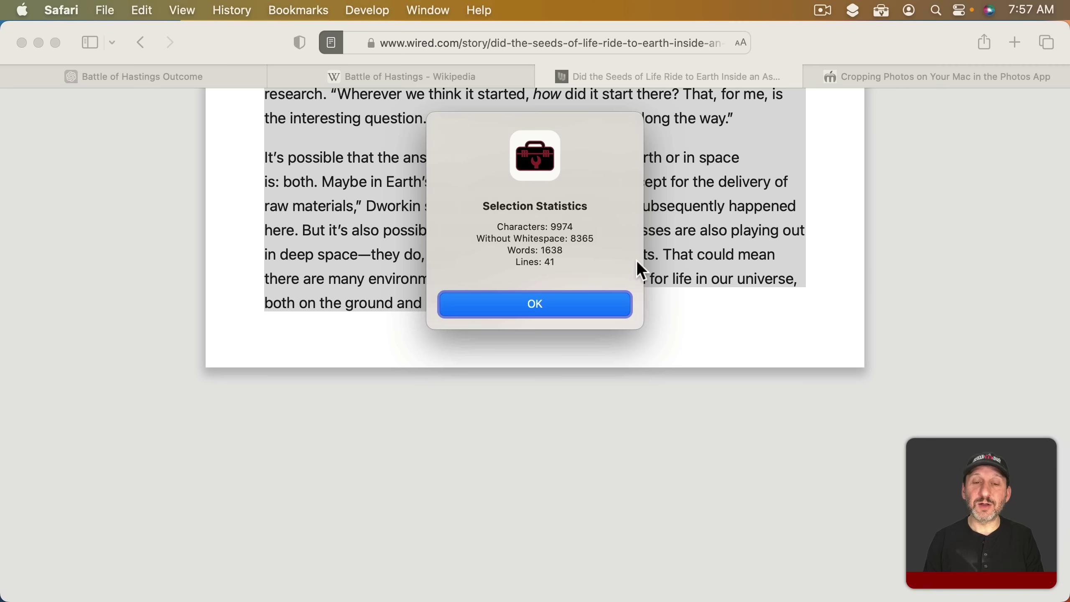
click(555, 305)
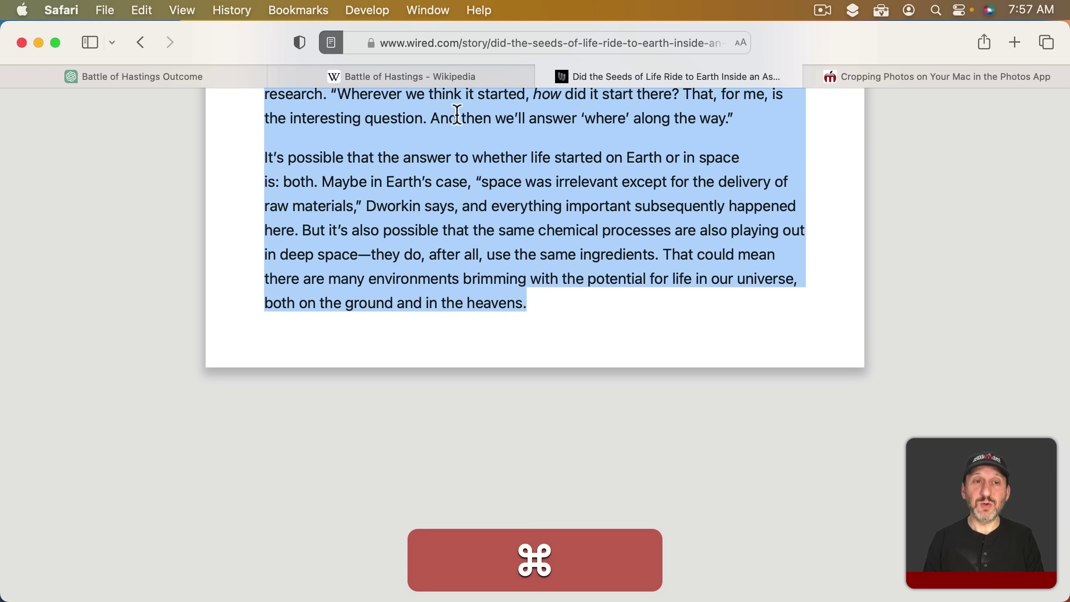
key(super+c)
click(198, 76)
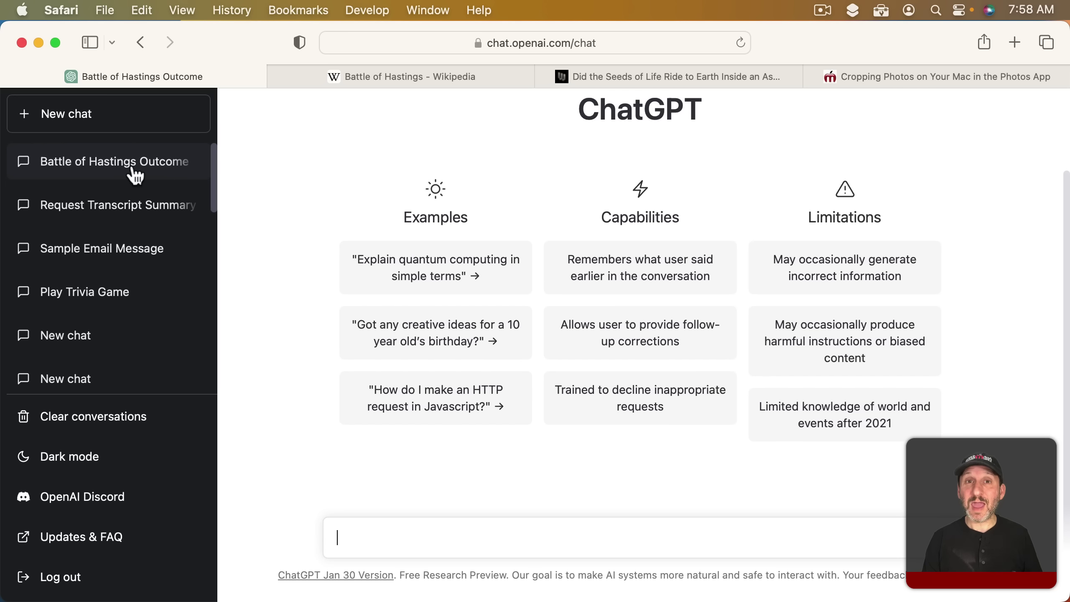
Send 'summarize this in 150 words or less:' followed by the pasted seeds-of-life article.
click(358, 537)
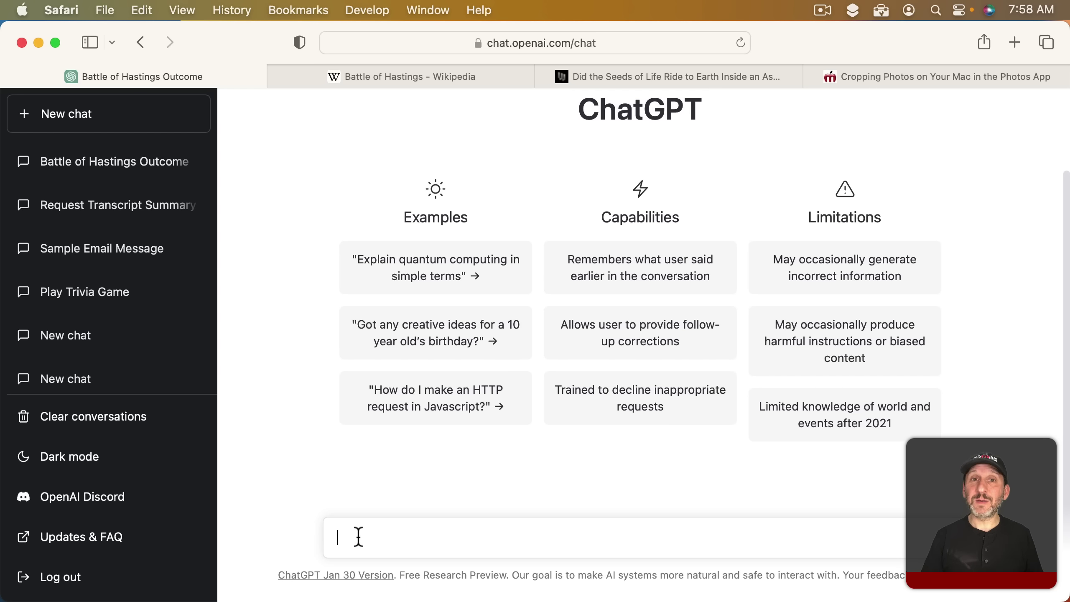
text(summarize this in 150 words or less:)
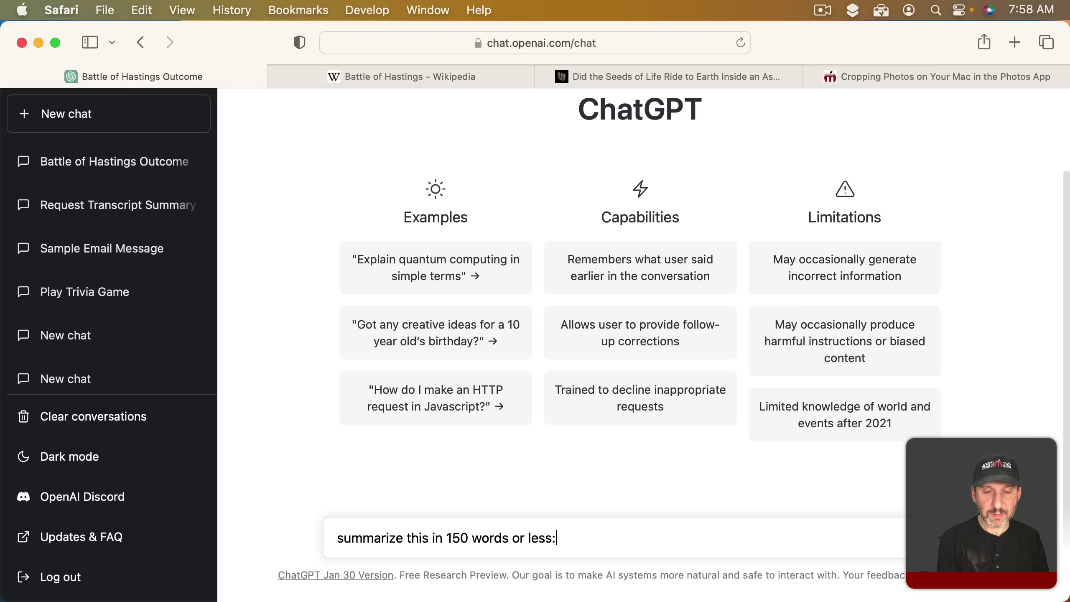
key(shift+Return)
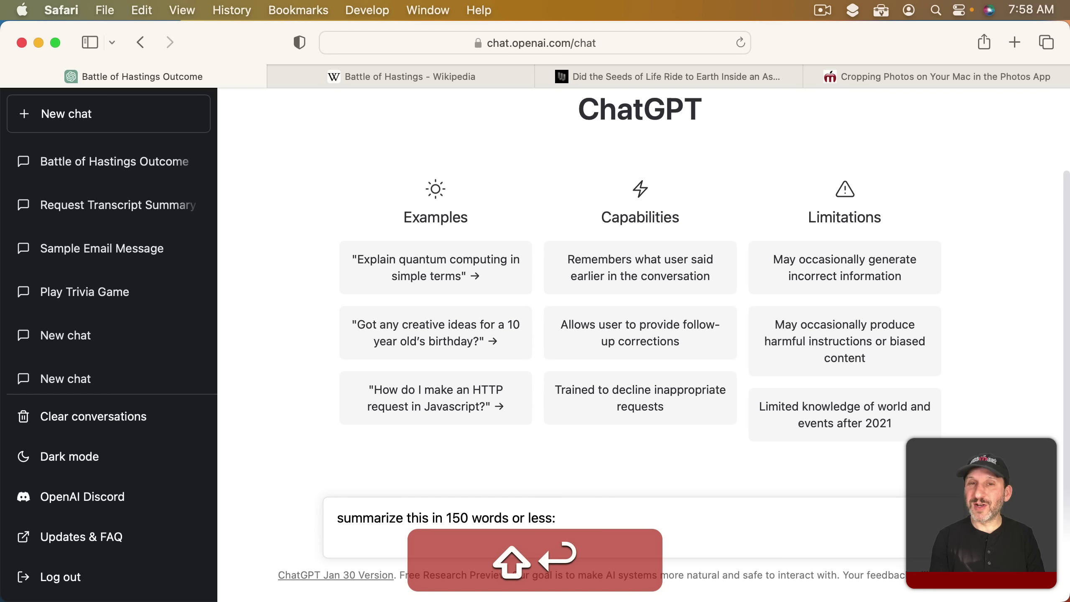
key(super)
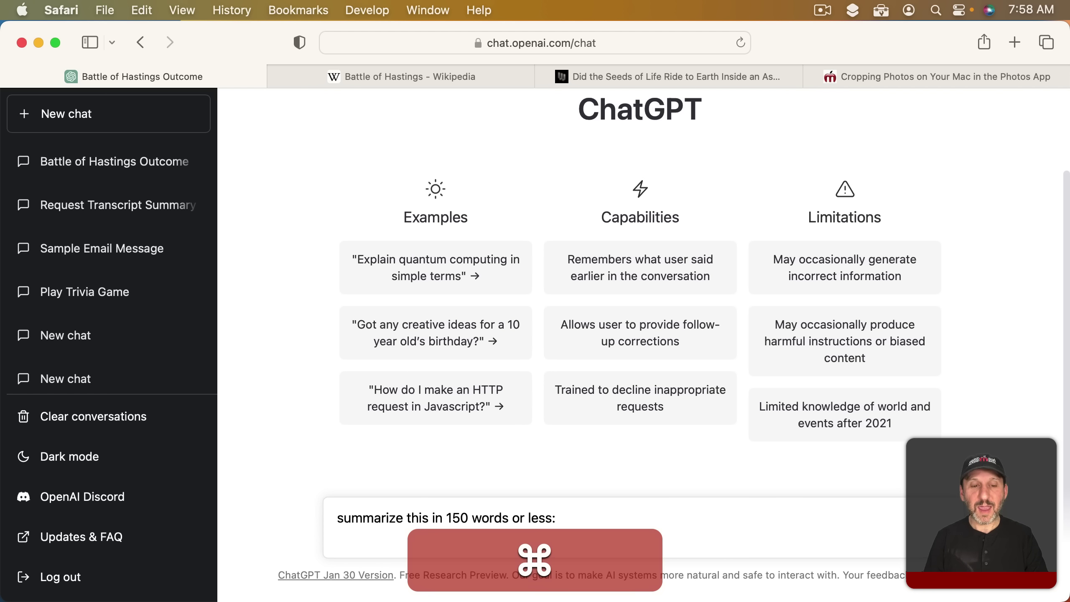
key(super+v)
key(Return)
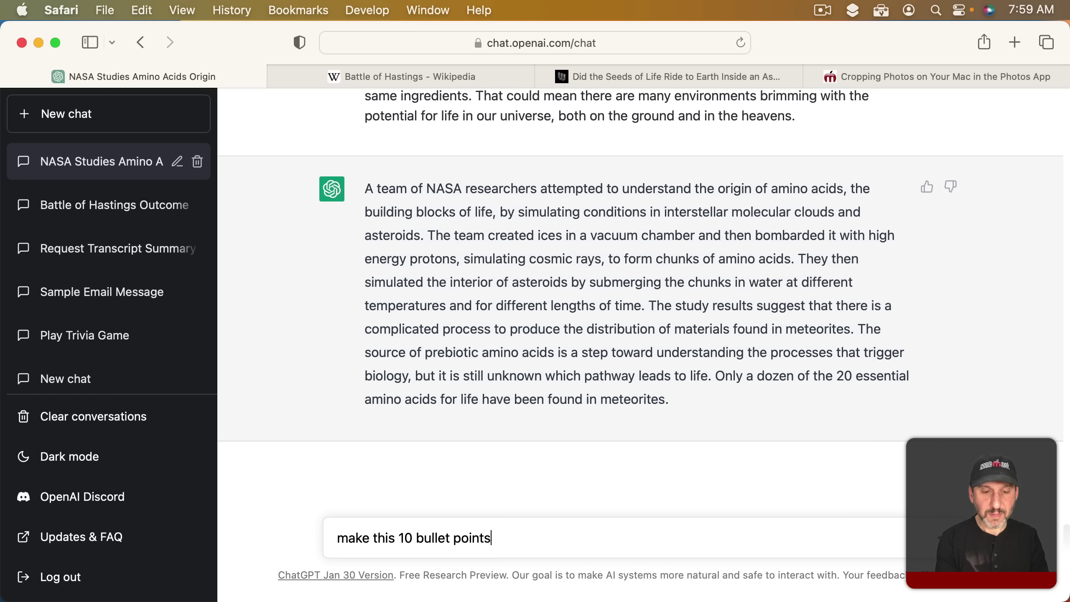
Ask ChatGPT to turn the NASA amino-acid summary into 10 bullet points.
key(Return)
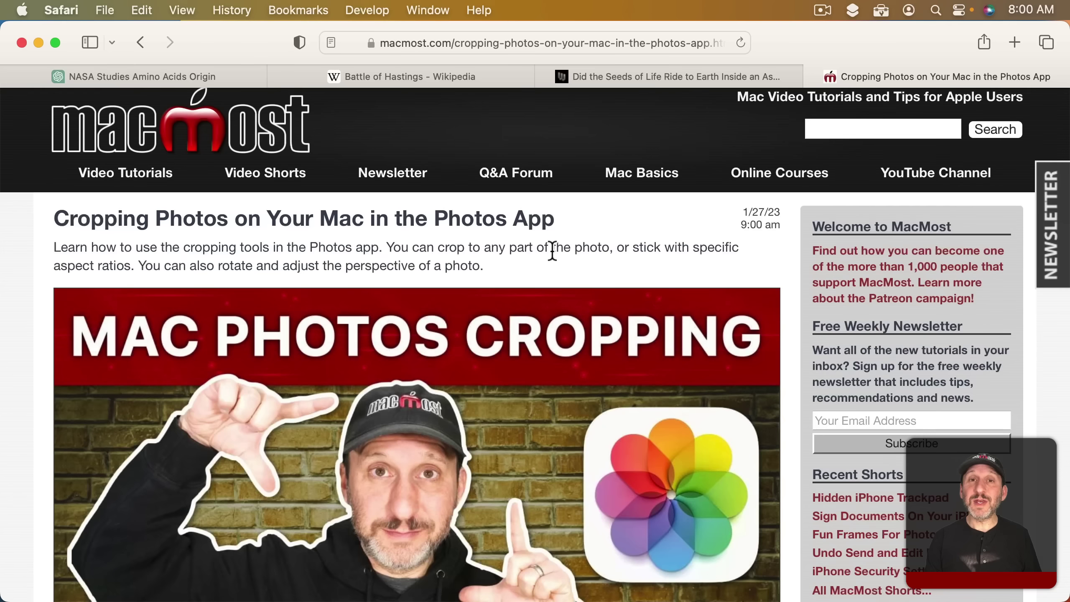
Select the MacMost article's transcript text, then follow the link to the cropping video's YouTube page.
scroll(537, 398, down, 10)
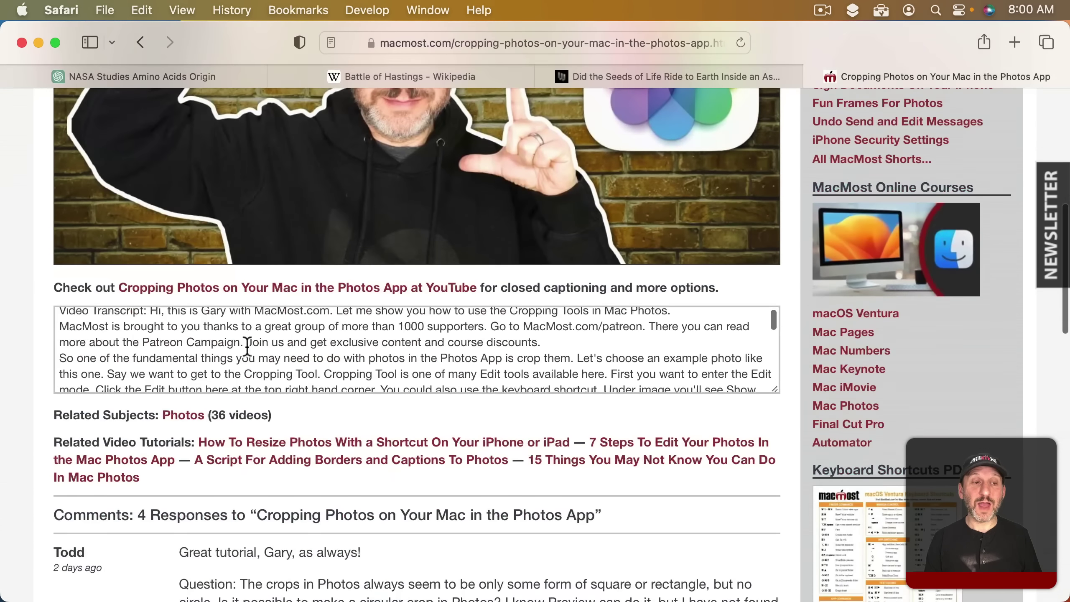
click(196, 341)
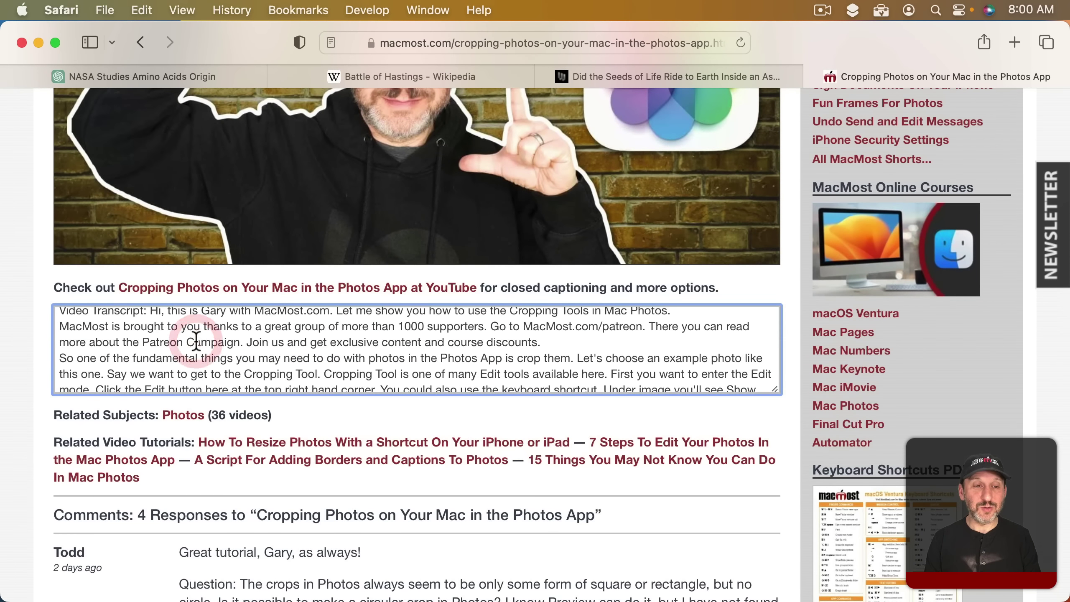
key(super+a)
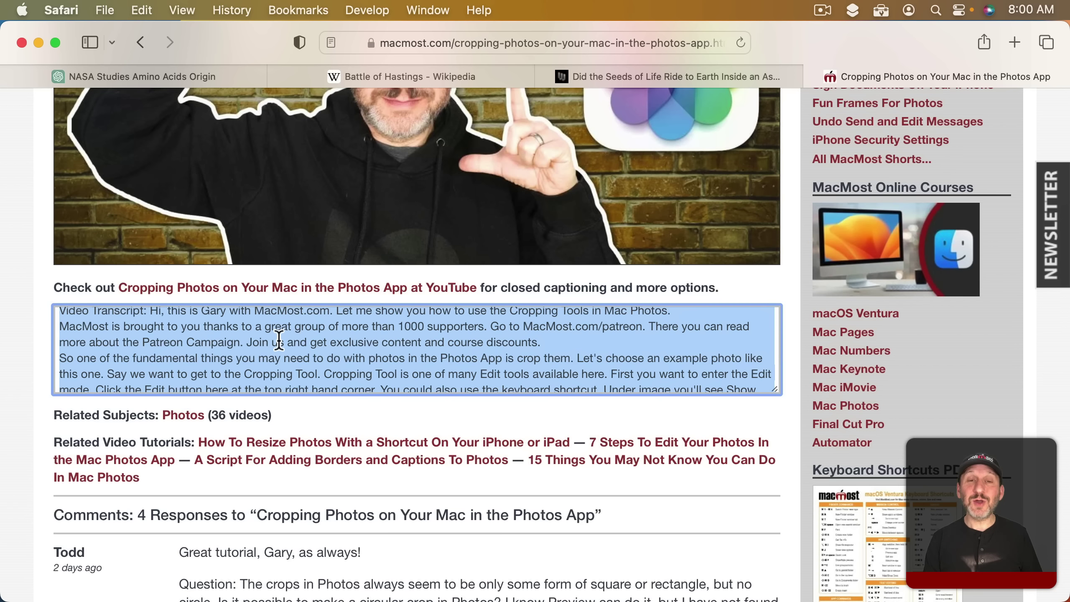
click(150, 289)
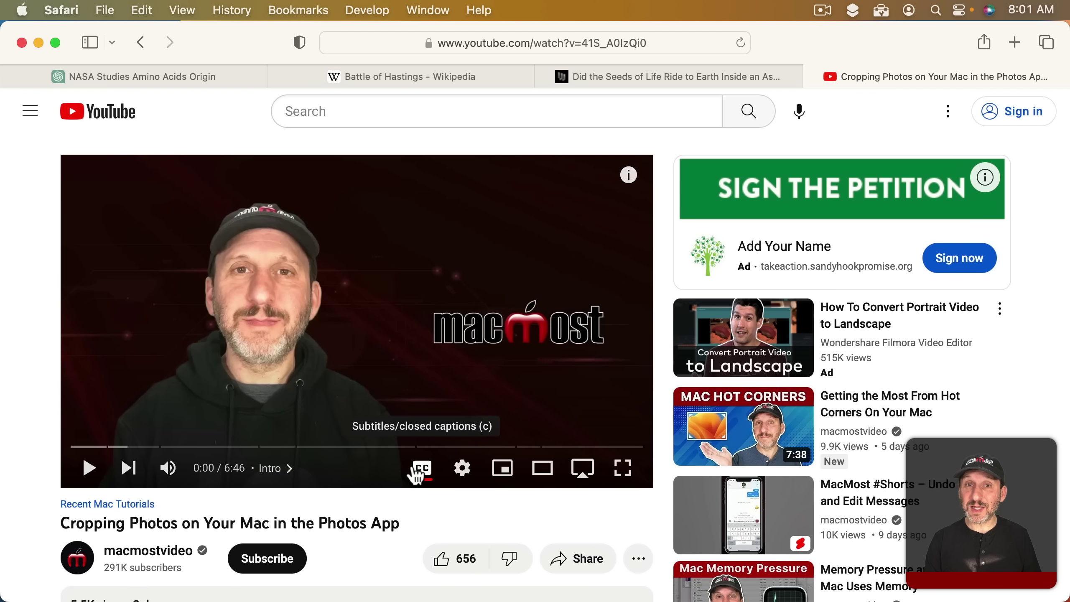
Show the YouTube video's transcript without timestamps and copy all of it.
click(639, 559)
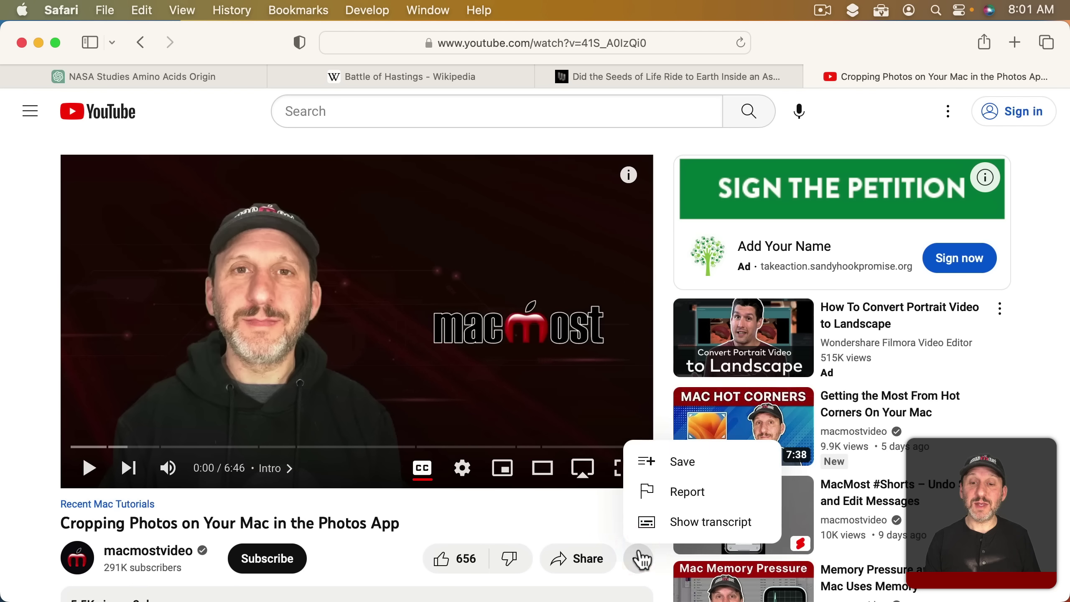
click(657, 528)
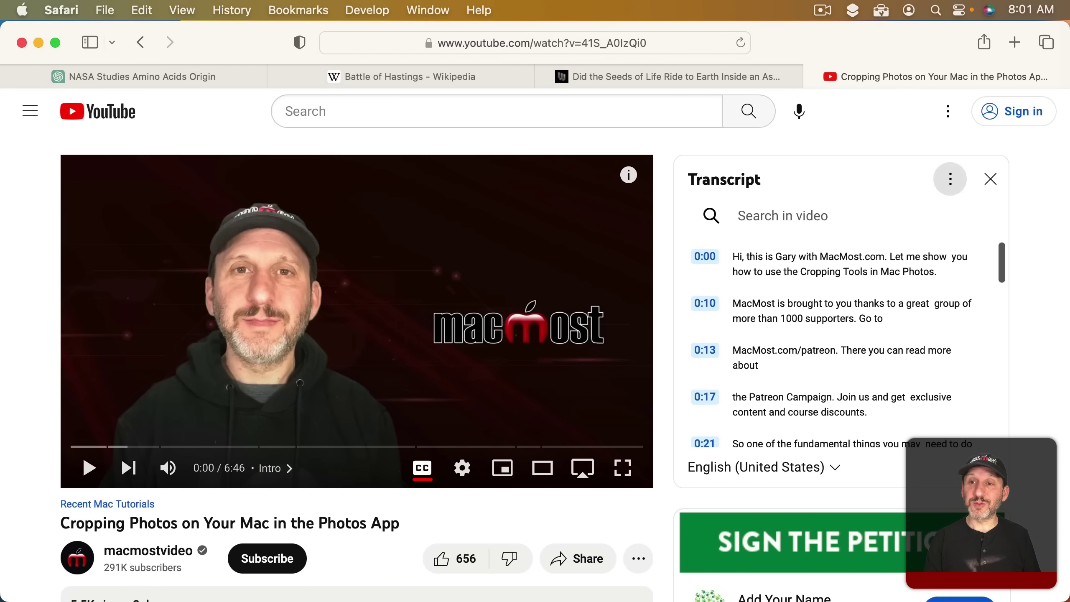
click(950, 180)
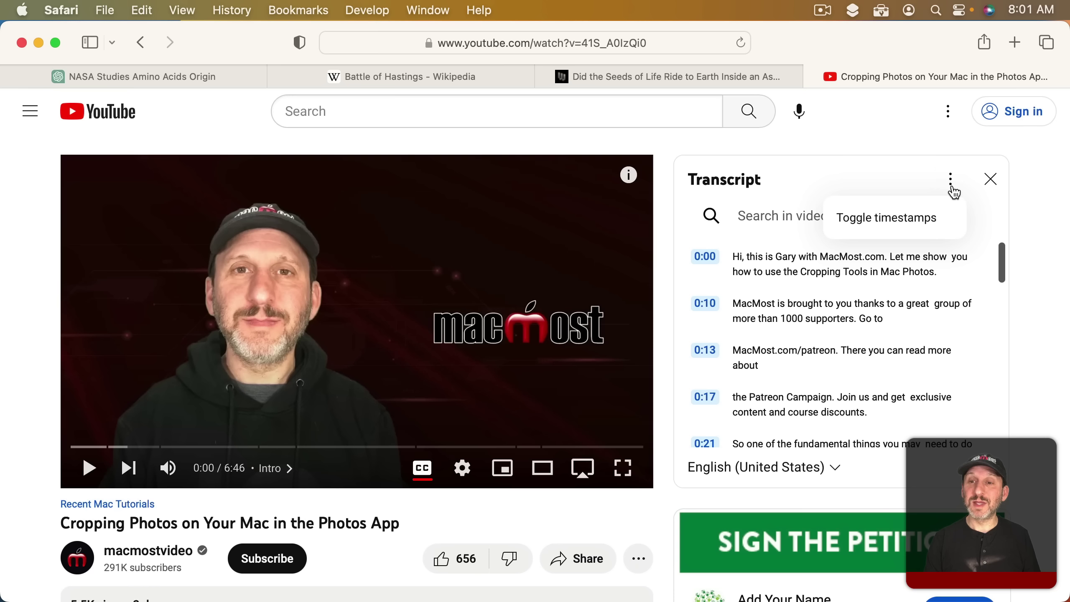
click(985, 219)
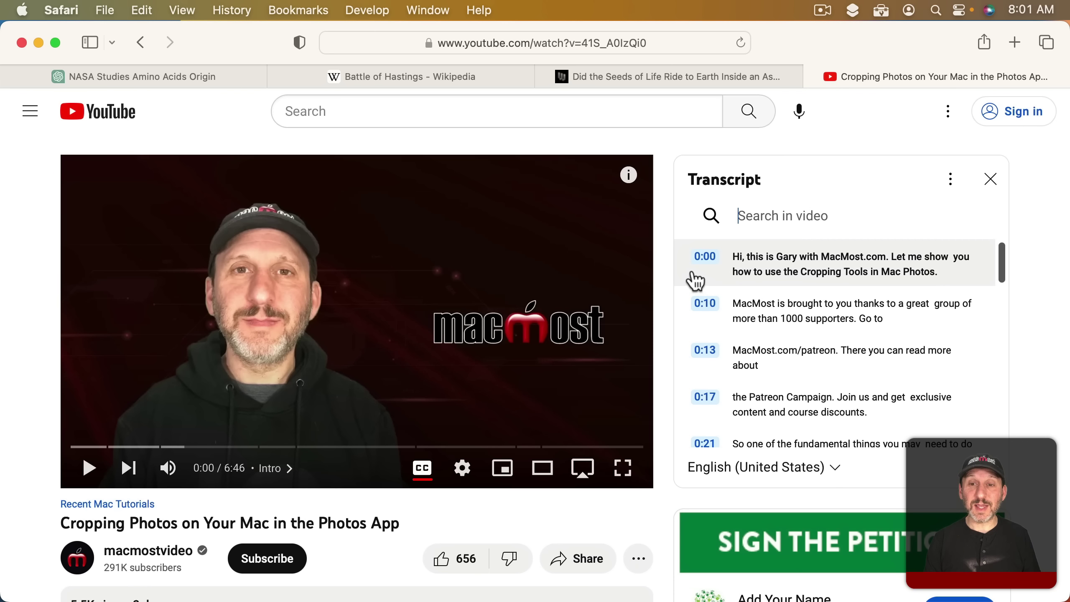
drag(698, 258, 867, 426)
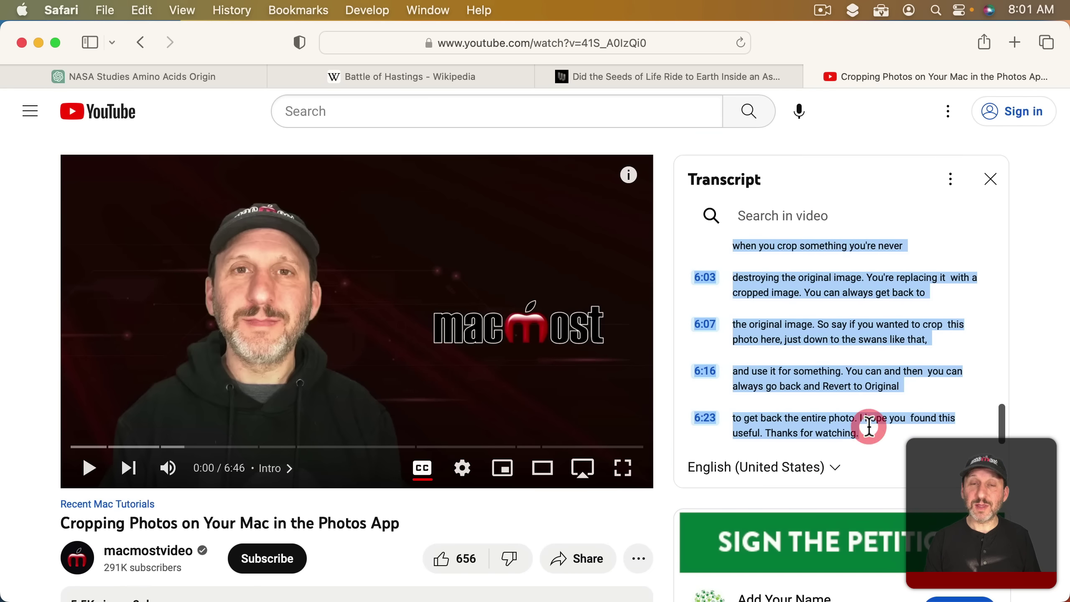
key(super+c)
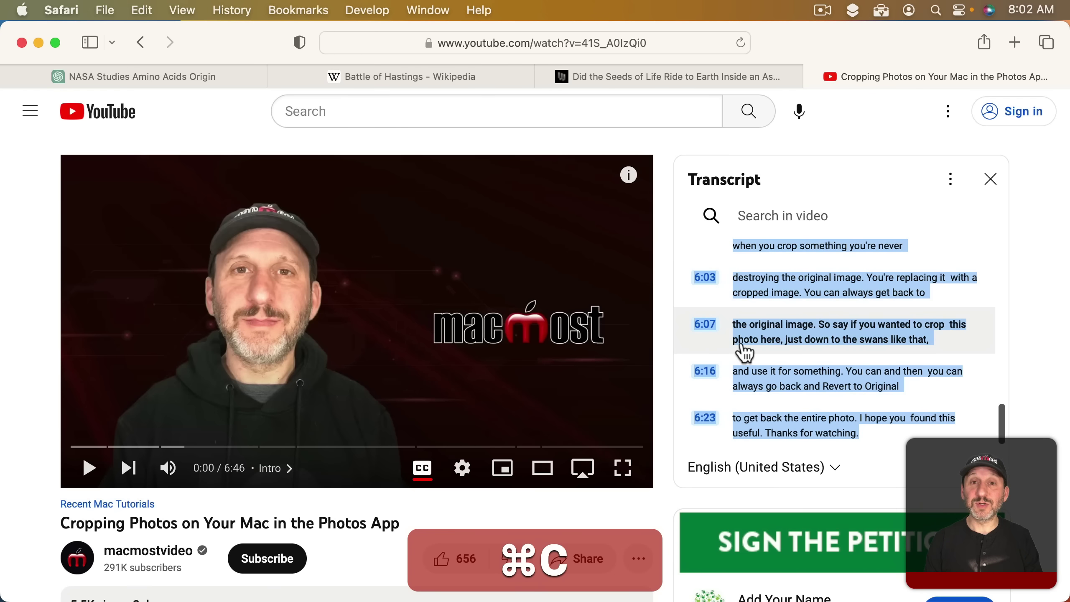
click(151, 75)
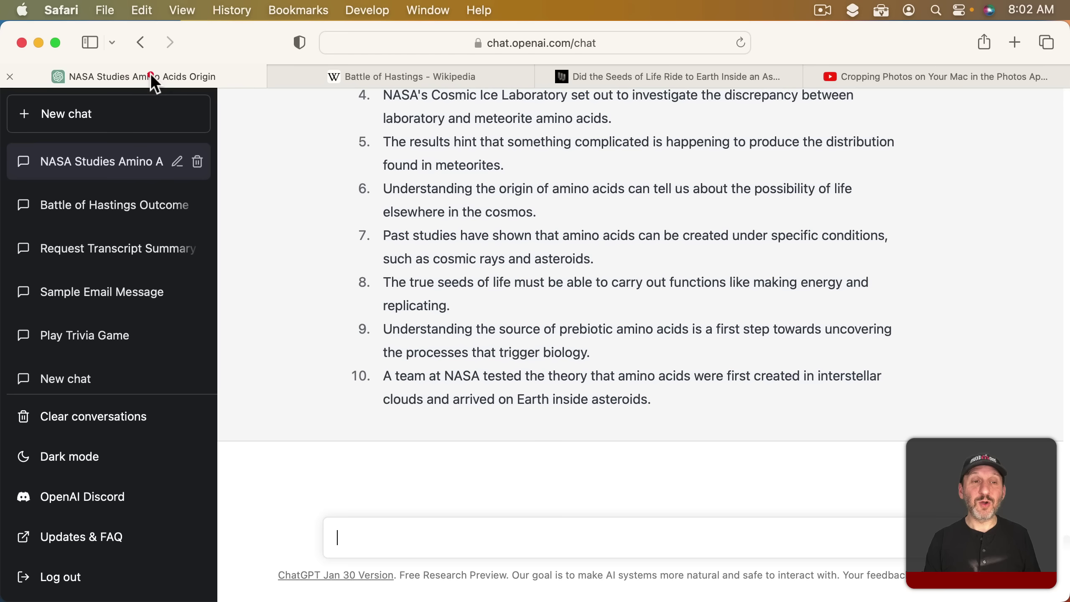
In a new chat, send 'summarize this transcript:' with the pasted cropping video transcript.
click(61, 122)
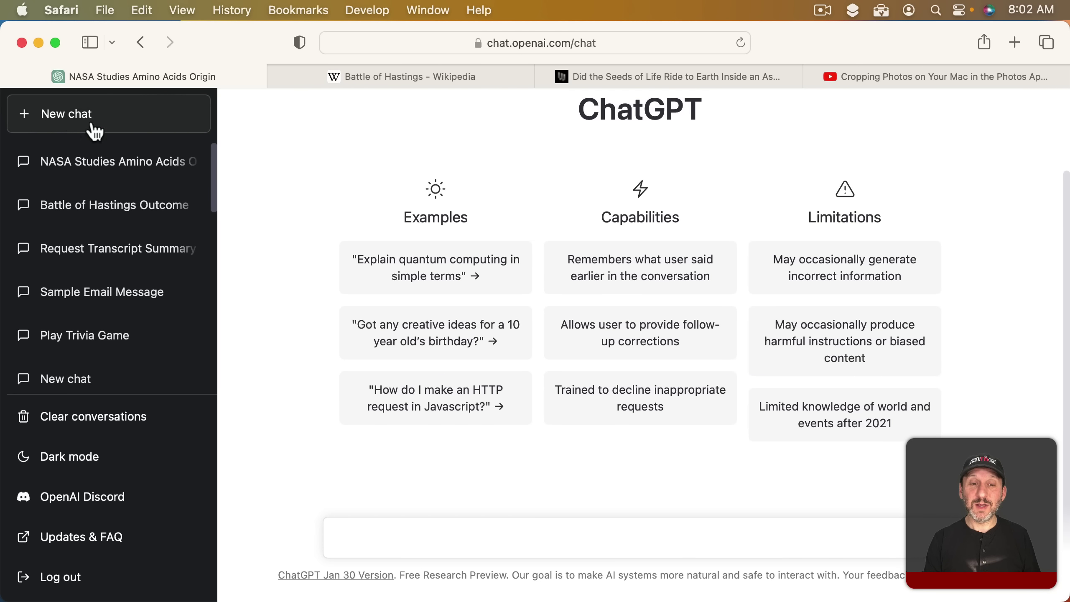
click(367, 543)
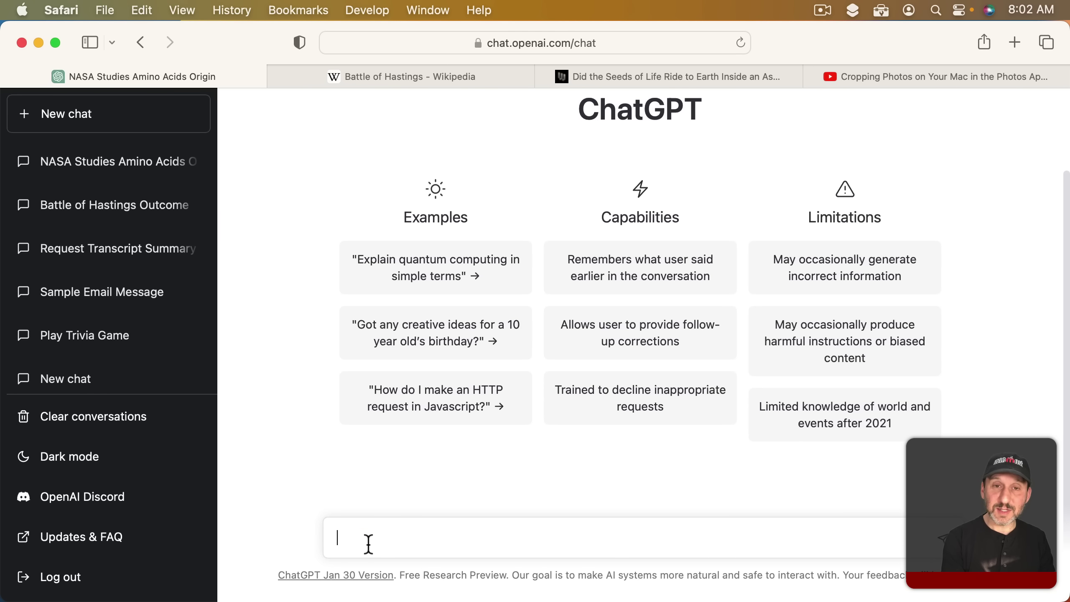
text(summarize this trans)
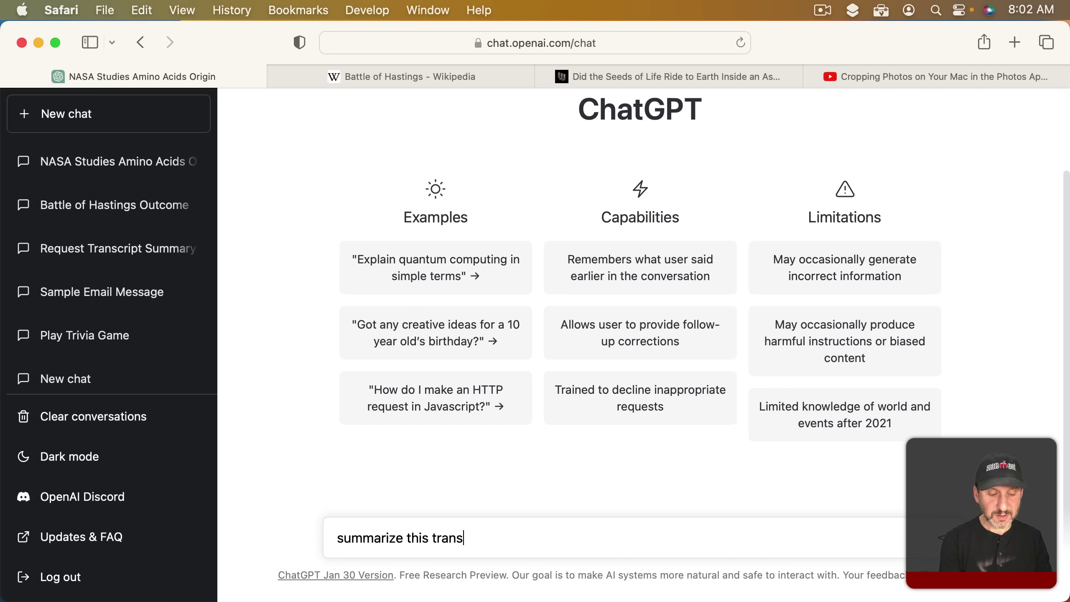
text(cript:)
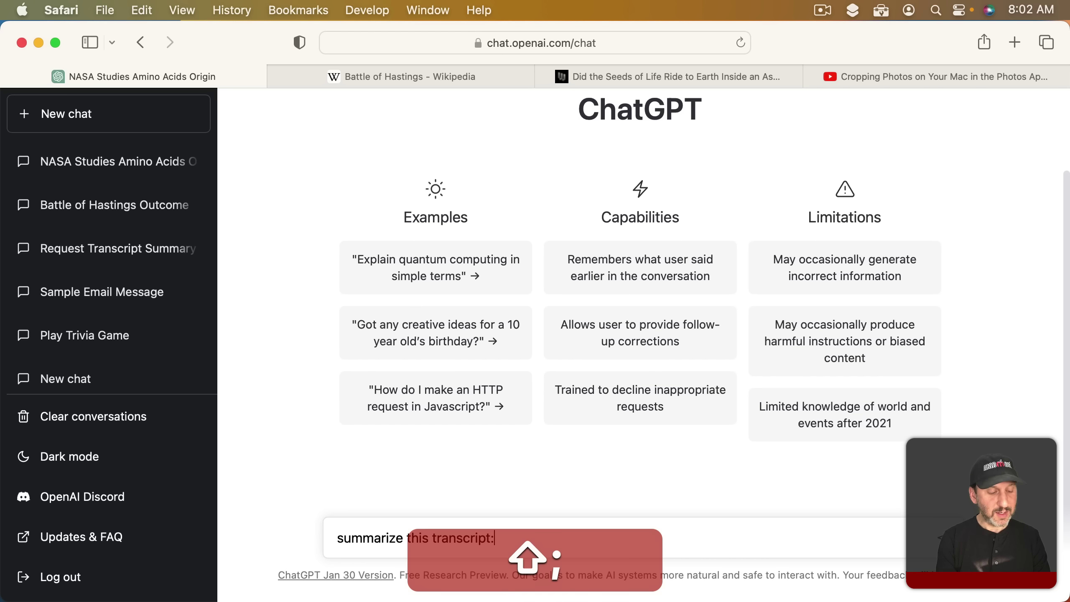
key(shift+Return)
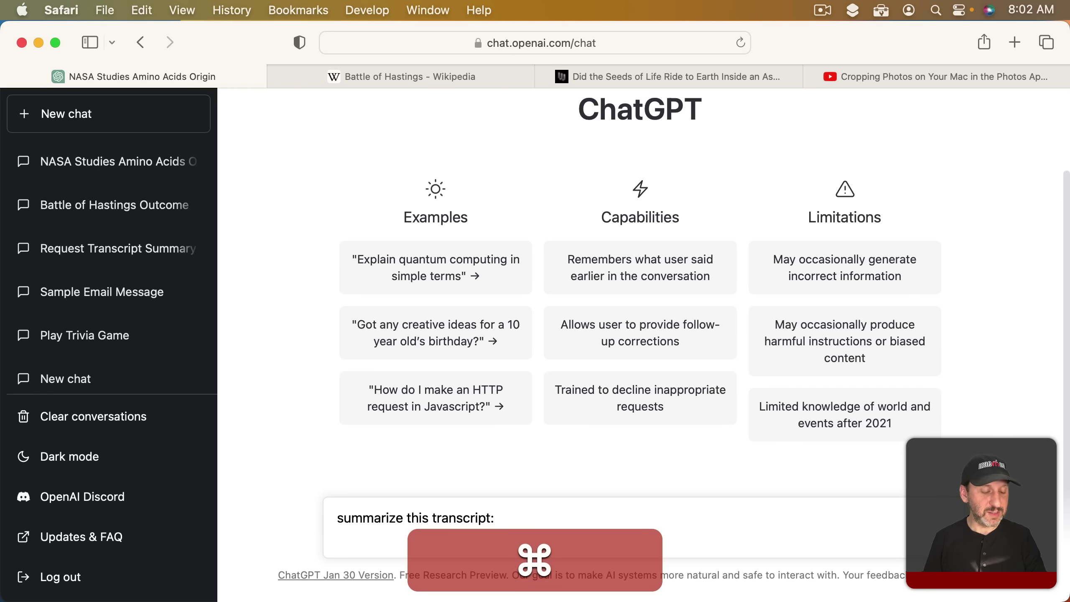
key(super+v)
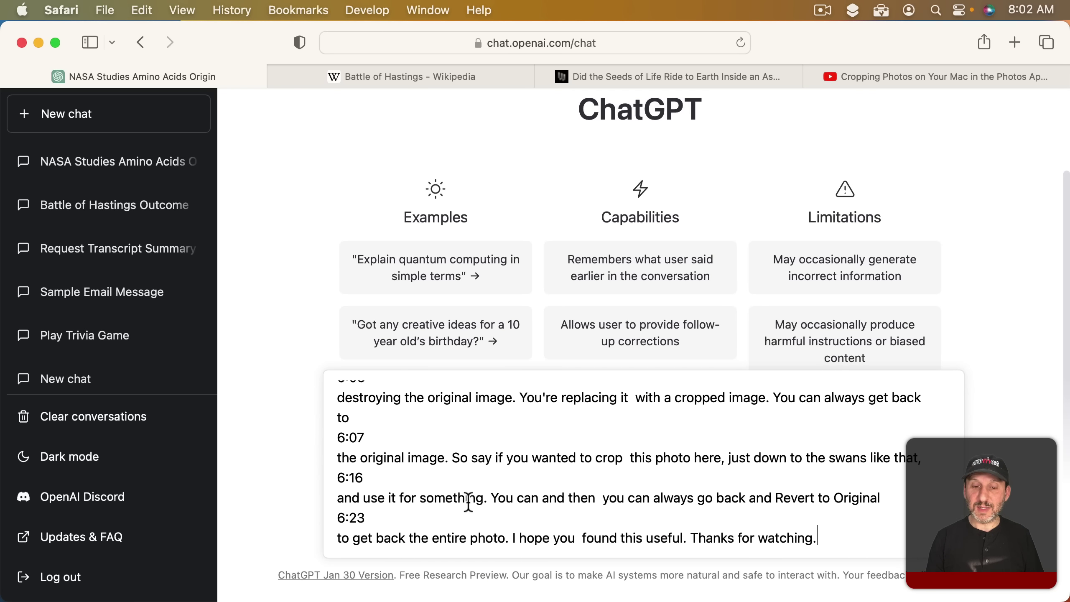
scroll(419, 461, up, 3)
scroll(418, 461, down, 3)
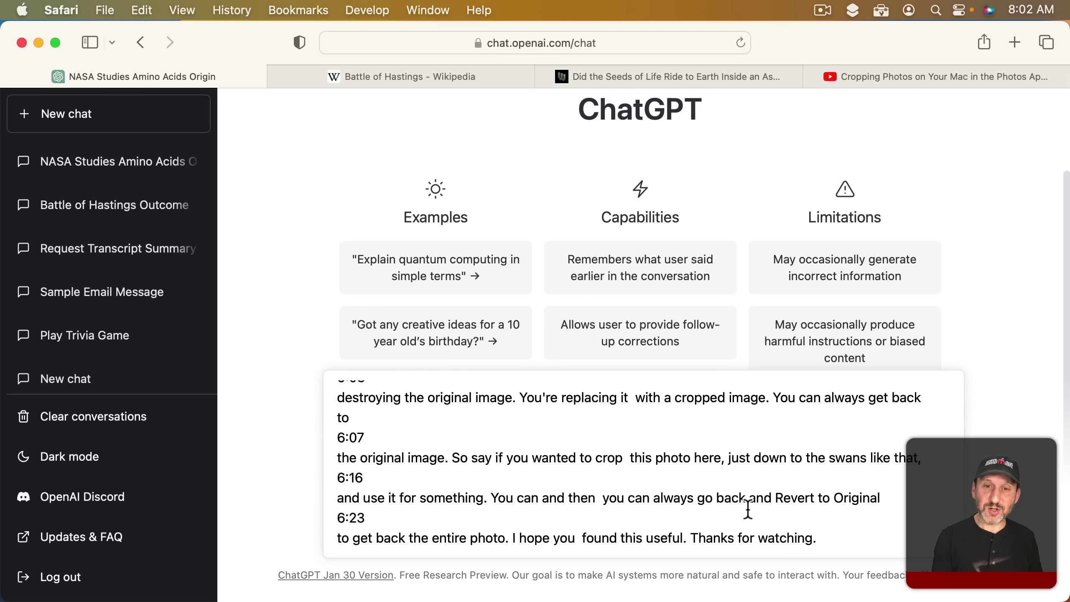
key(Return)
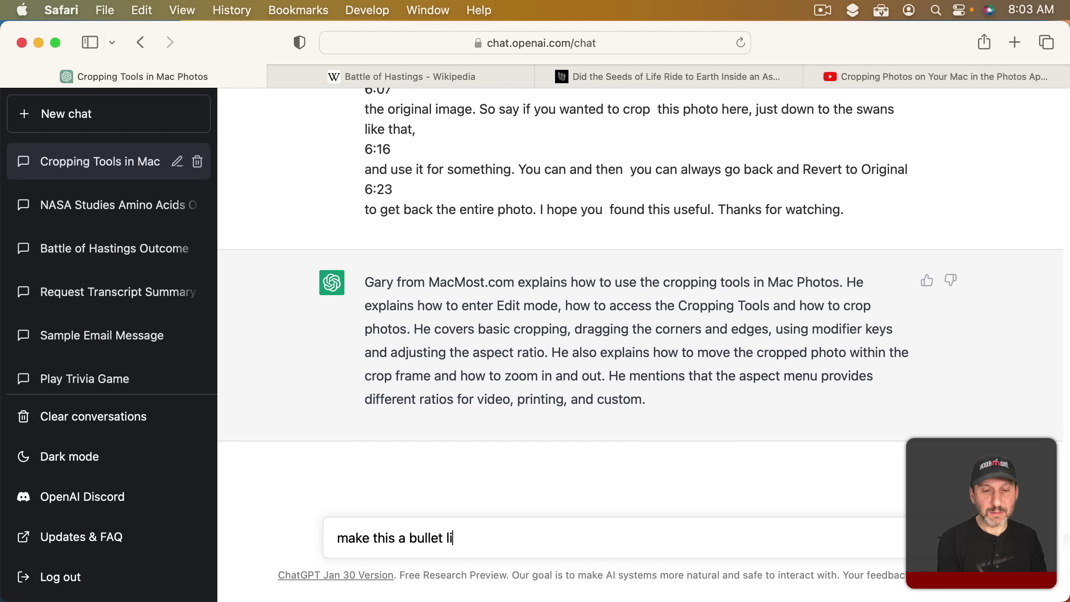
Ask ChatGPT to rewrite the transcript summary as a bullet list.
key(Return)
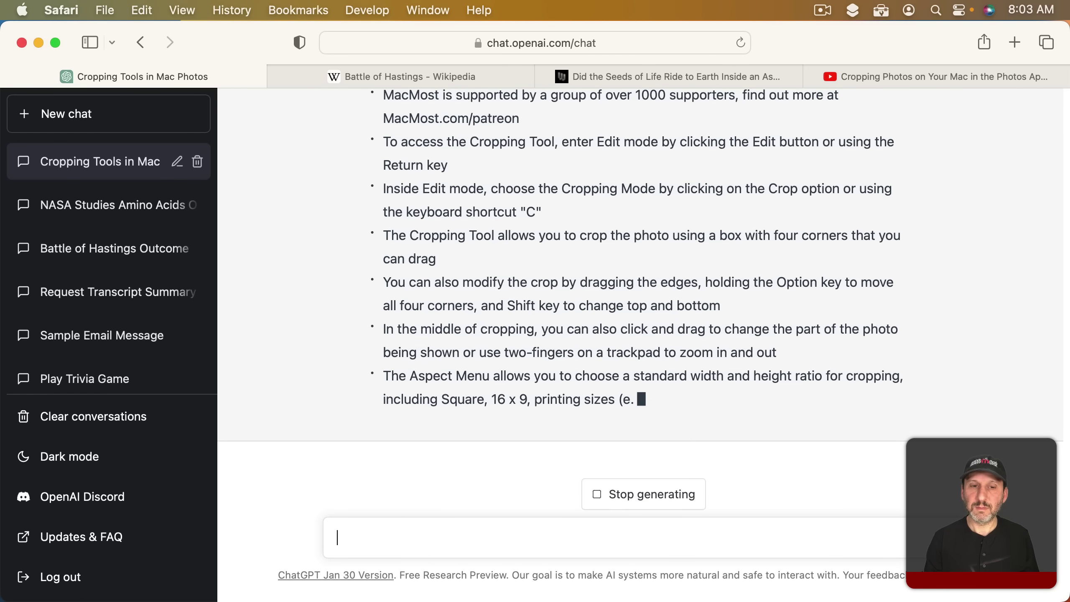
scroll(654, 255, up, 5)
scroll(654, 255, down, 4)
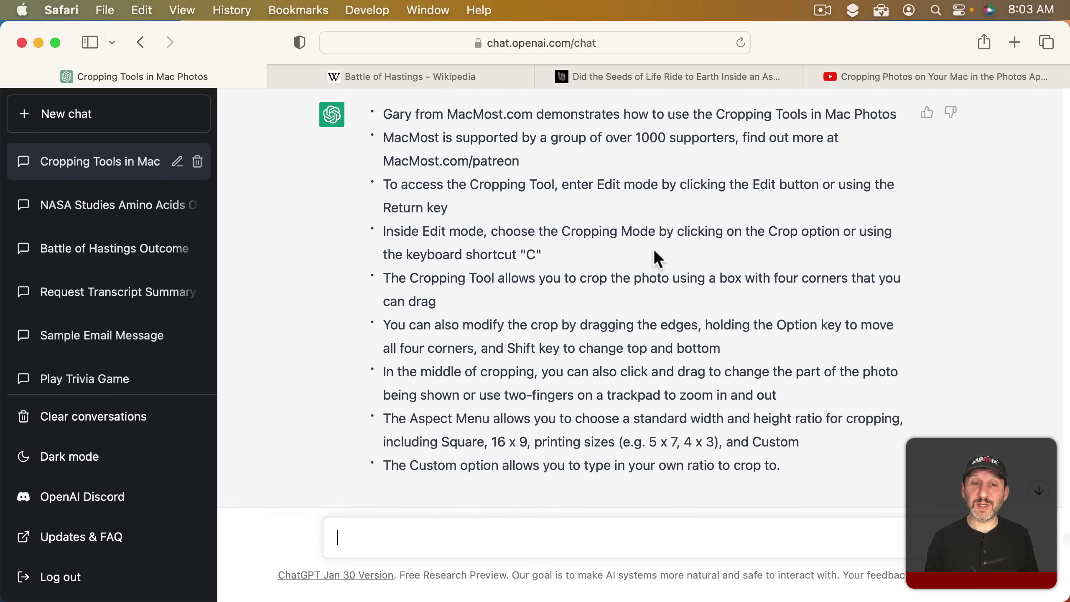